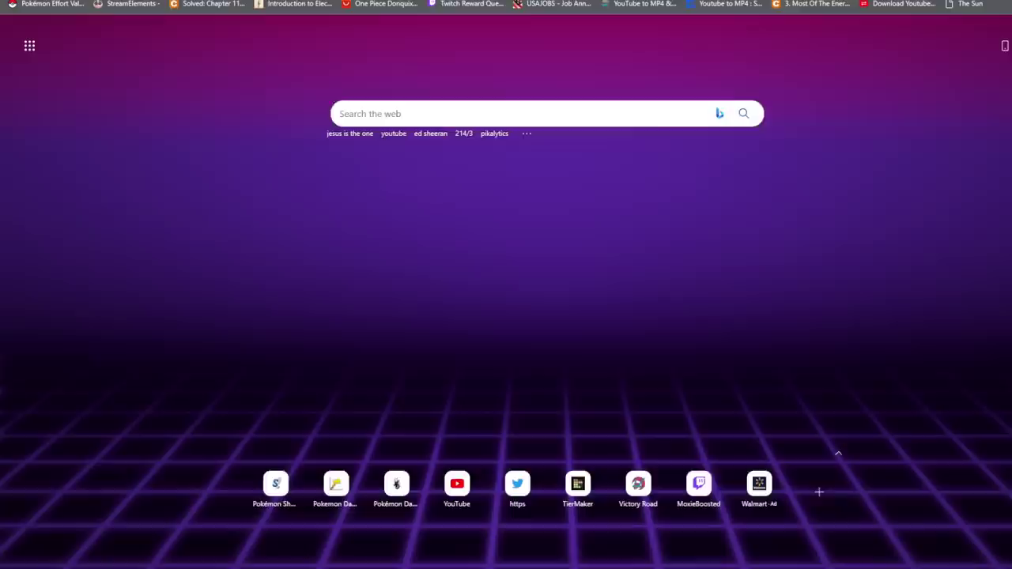
- Go to Victory Road and move to the second page of articles
{"action": "type", "text": "vic"}
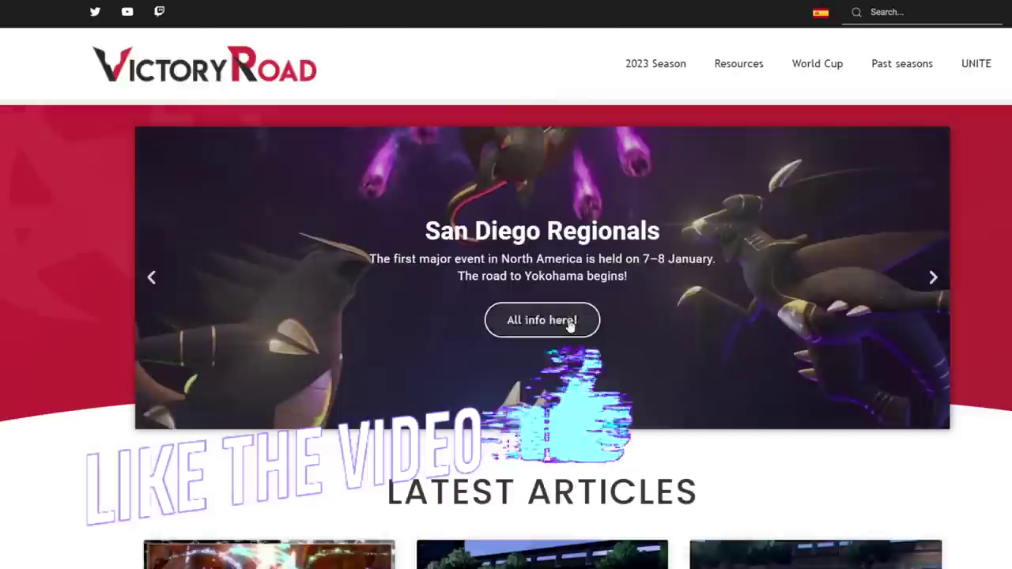
{"action": "scroll", "coordinate": [570, 326], "scroll_direction": "down", "scroll_amount": 5}
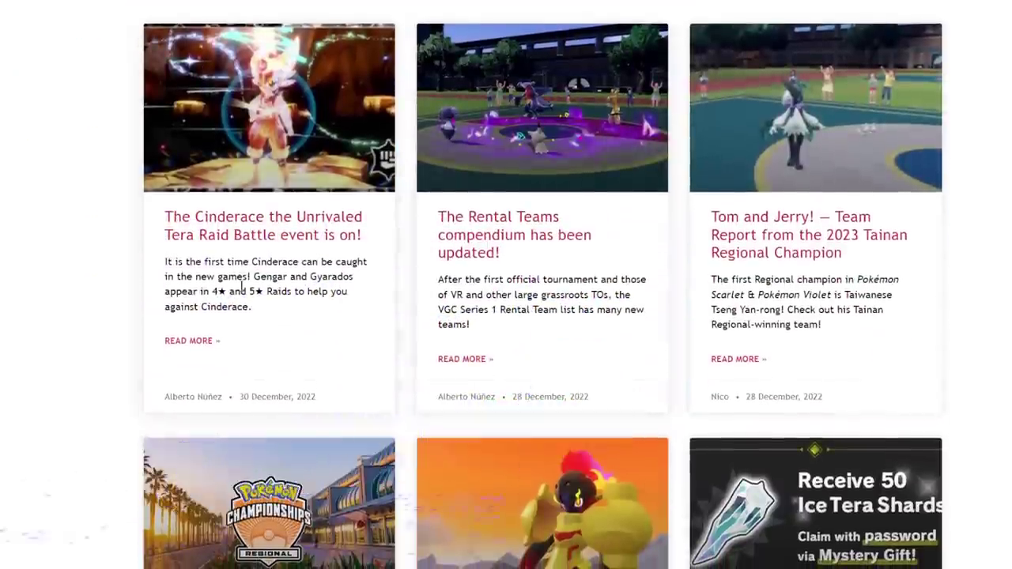
{"action": "scroll", "coordinate": [715, 261], "scroll_direction": "down", "scroll_amount": 4}
{"action": "scroll", "coordinate": [715, 261], "scroll_direction": "down", "scroll_amount": 5}
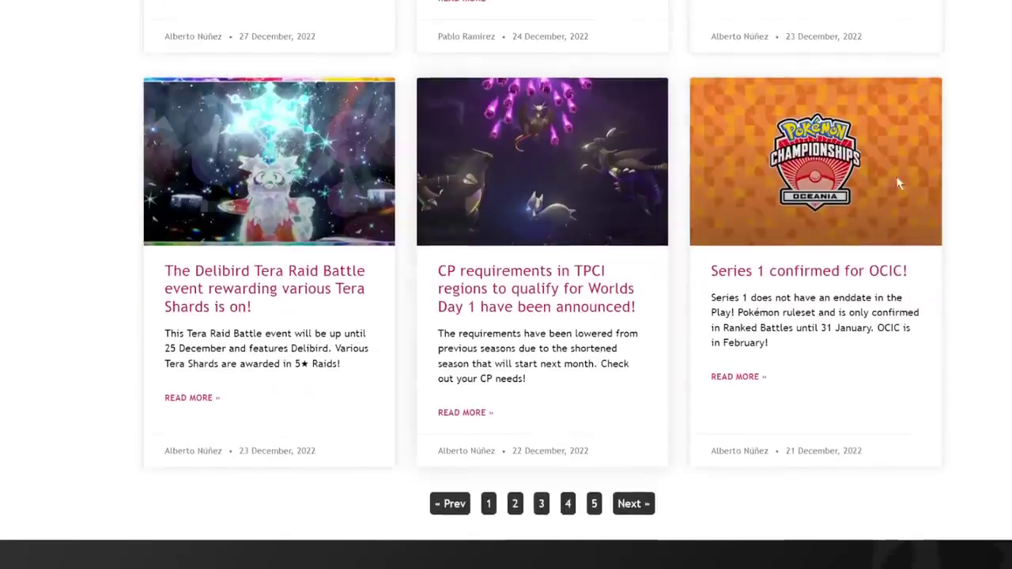
{"action": "left_click", "coordinate": [515, 506]}
- Open the Welcome to Paldea teams, results & usage stats article and scroll through its standings table
{"action": "scroll", "coordinate": [696, 387], "scroll_direction": "down", "scroll_amount": 5}
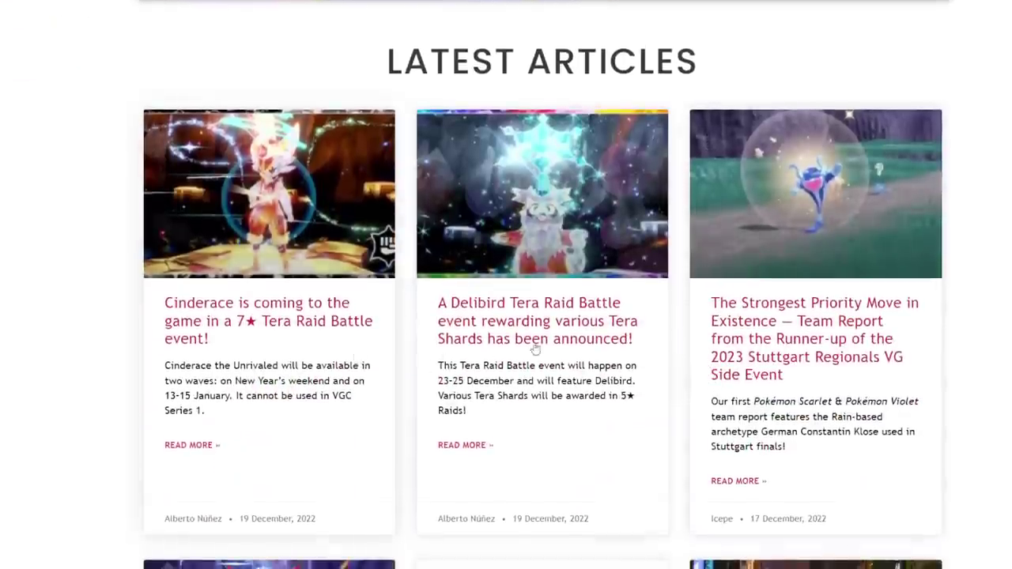
{"action": "scroll", "coordinate": [533, 338], "scroll_direction": "down", "scroll_amount": 6}
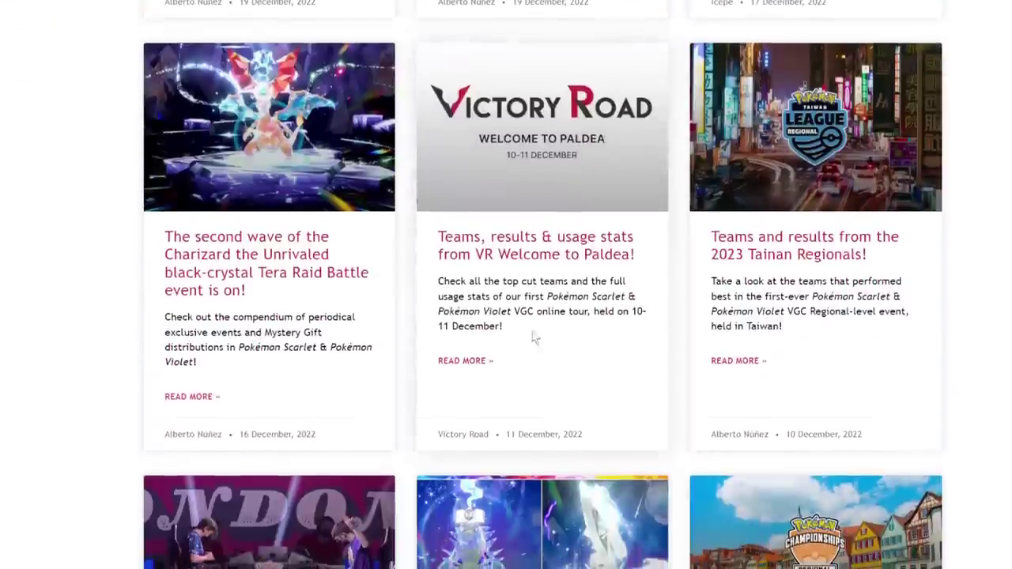
{"action": "left_click", "coordinate": [557, 243]}
{"action": "scroll", "coordinate": [509, 281], "scroll_direction": "down", "scroll_amount": 1}
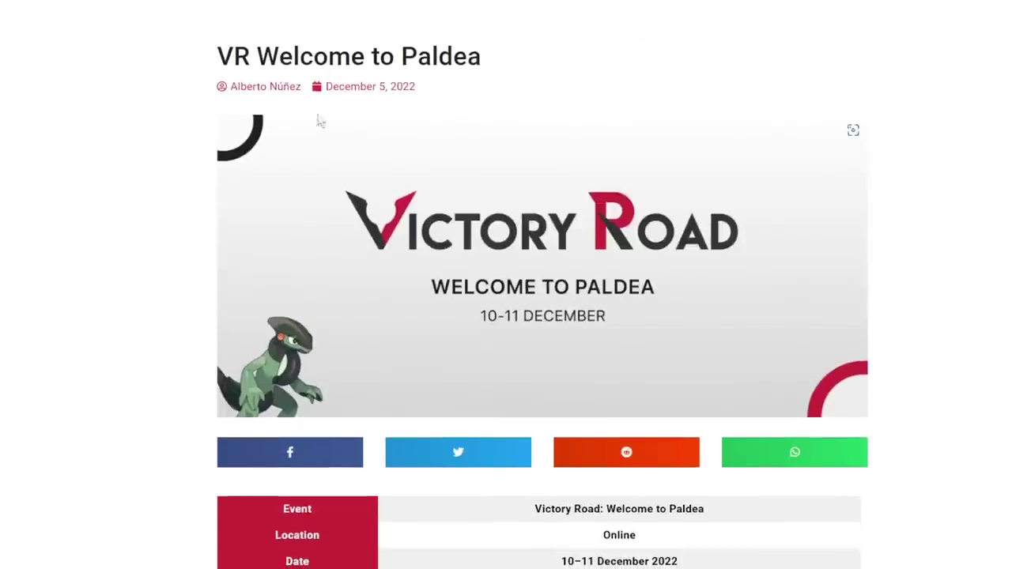
{"action": "scroll", "coordinate": [284, 112], "scroll_direction": "down", "scroll_amount": 10}
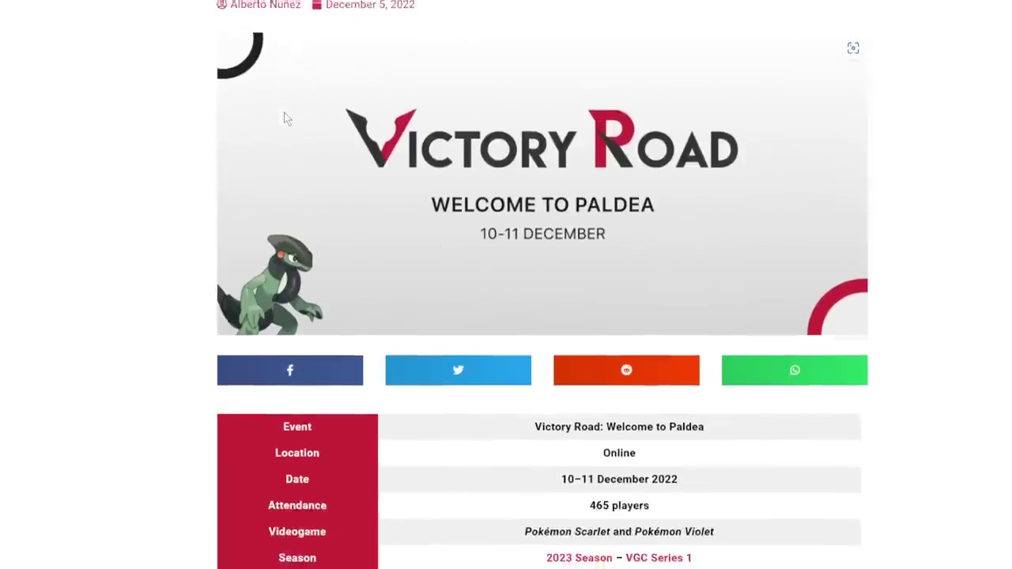
{"action": "scroll", "coordinate": [340, 150], "scroll_direction": "down", "scroll_amount": 4}
{"action": "scroll", "coordinate": [396, 185], "scroll_direction": "up", "scroll_amount": 2}
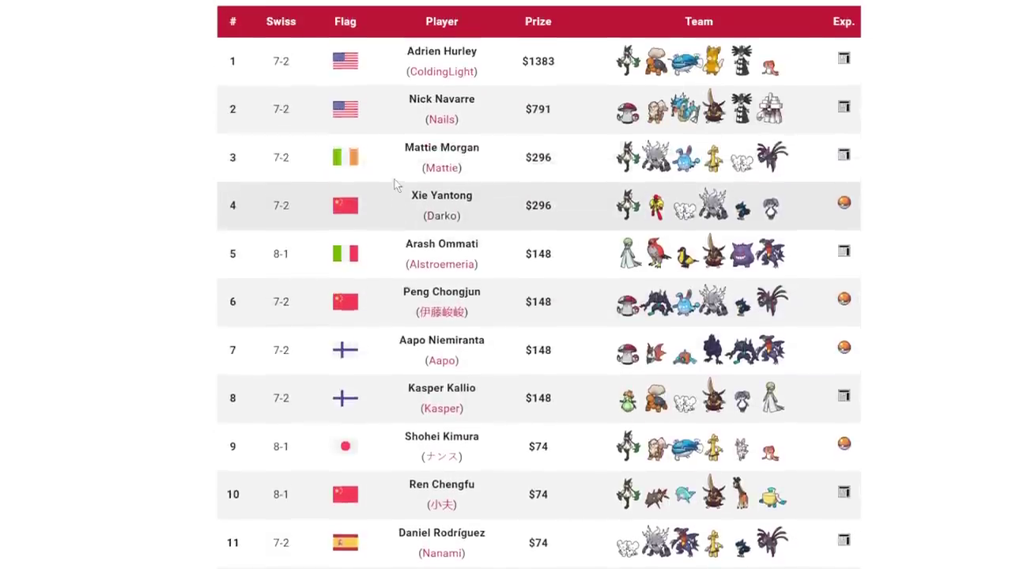
{"action": "scroll", "coordinate": [396, 185], "scroll_direction": "down", "scroll_amount": 1}
{"action": "scroll", "coordinate": [396, 187], "scroll_direction": "up", "scroll_amount": 1}
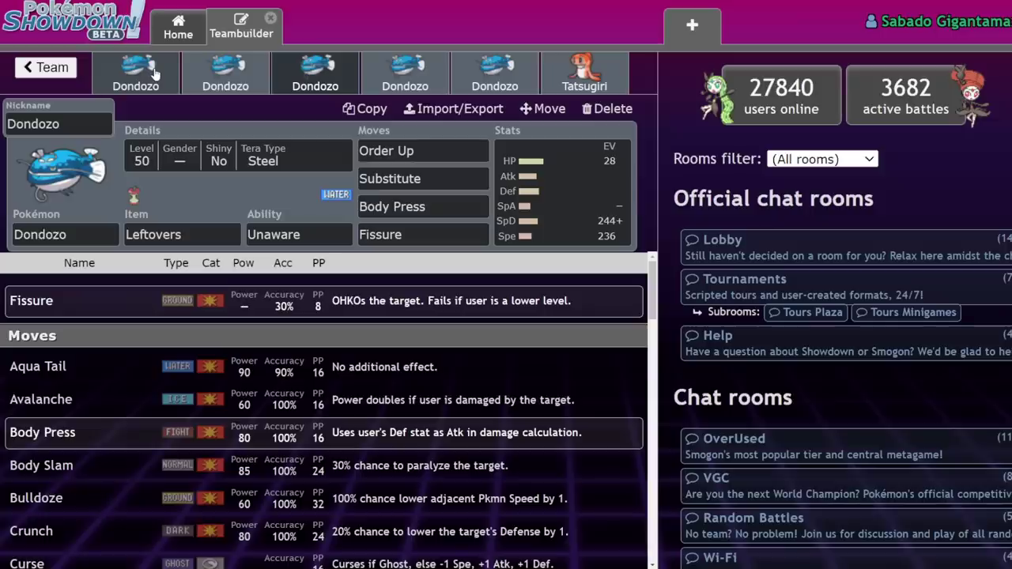
- Compare the first, fifth and fourth Dondozo sets, finishing on the fifth Tera Ground Oblivious set
{"action": "left_click", "coordinate": [156, 74]}
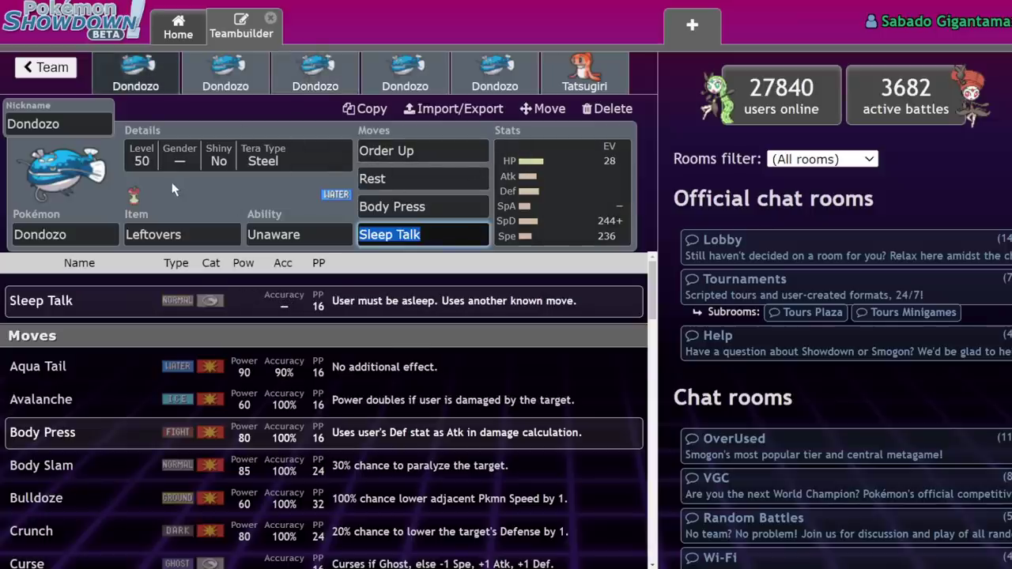
{"action": "left_click", "coordinate": [475, 70]}
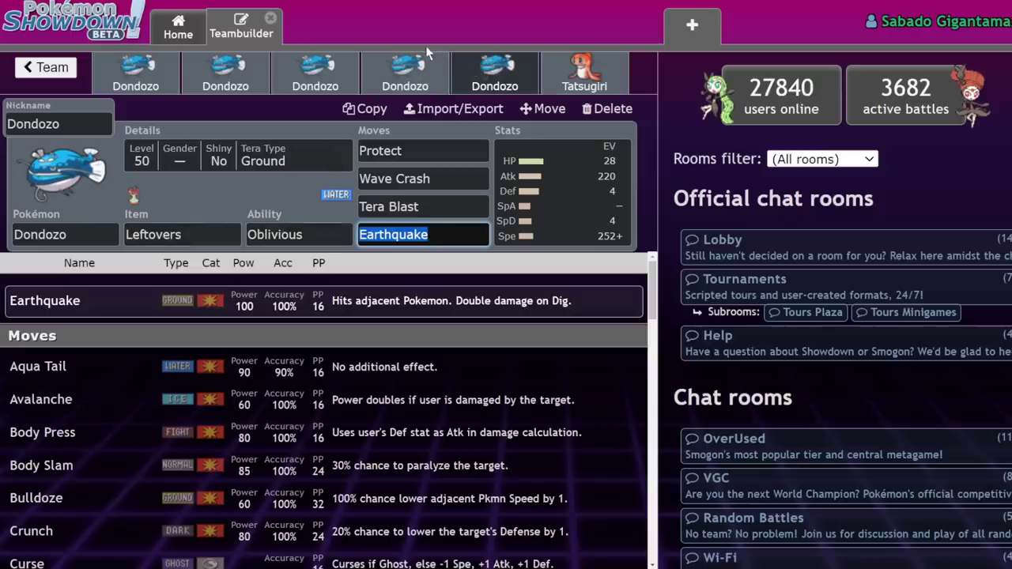
{"action": "left_click", "coordinate": [415, 68]}
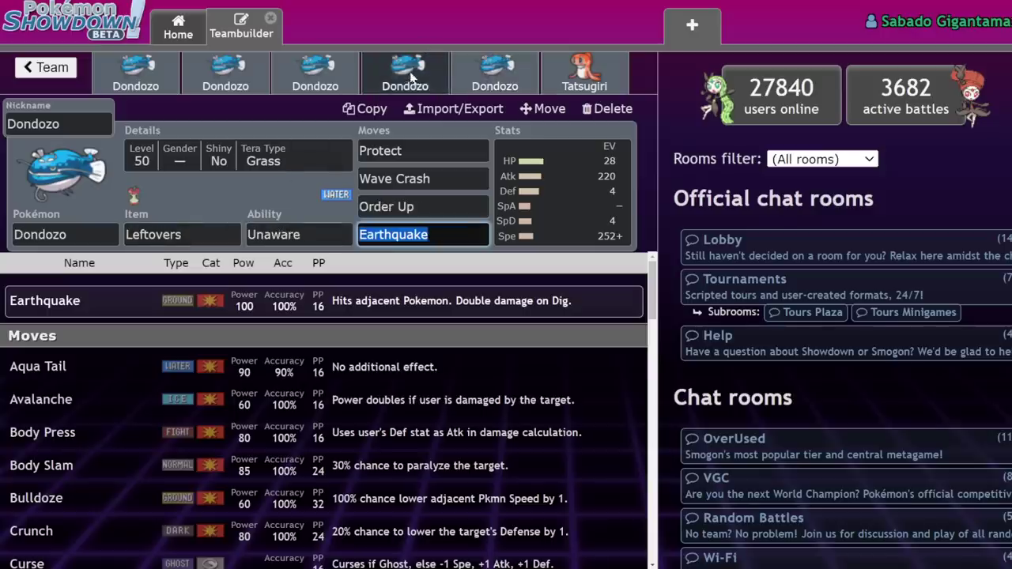
{"action": "left_click", "coordinate": [475, 79]}
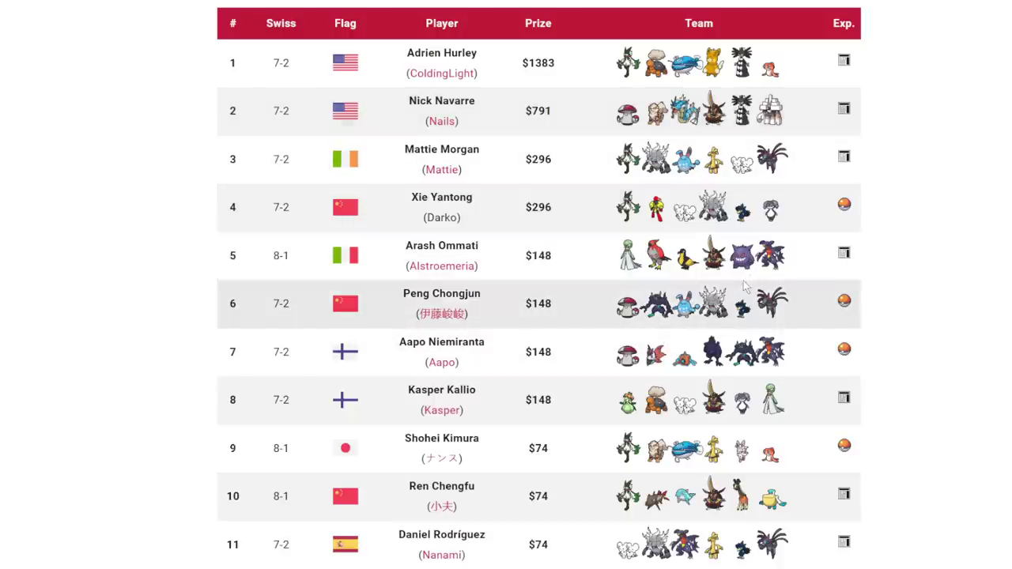
- Scroll down the Victory Road standings to check the top-ranked teams
{"action": "scroll", "coordinate": [727, 299], "scroll_direction": "down", "scroll_amount": 2}
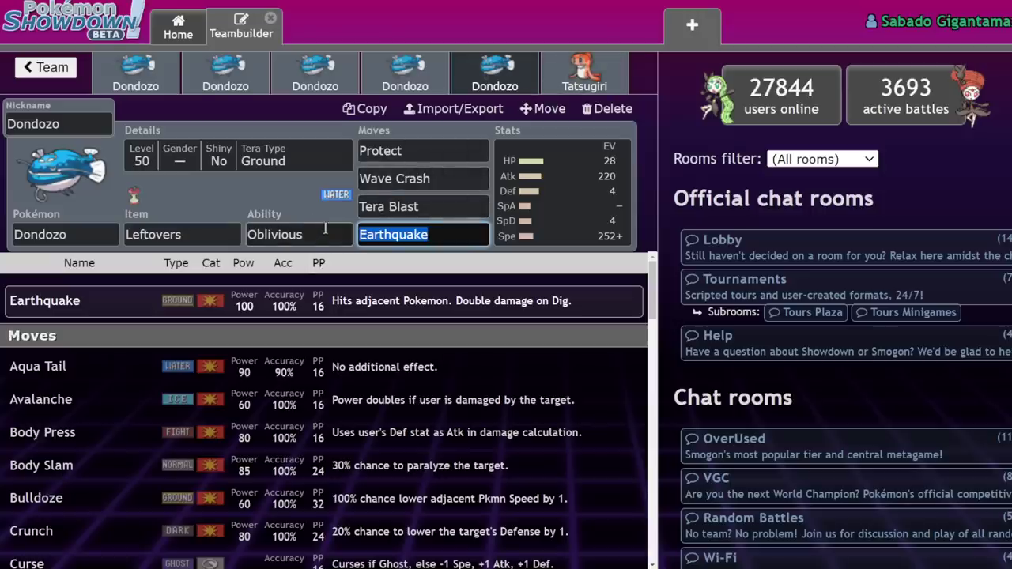
- Check the first Dondozo's ability options, glance at the Tera Flying set, and return to the first set
{"action": "left_click", "coordinate": [154, 80]}
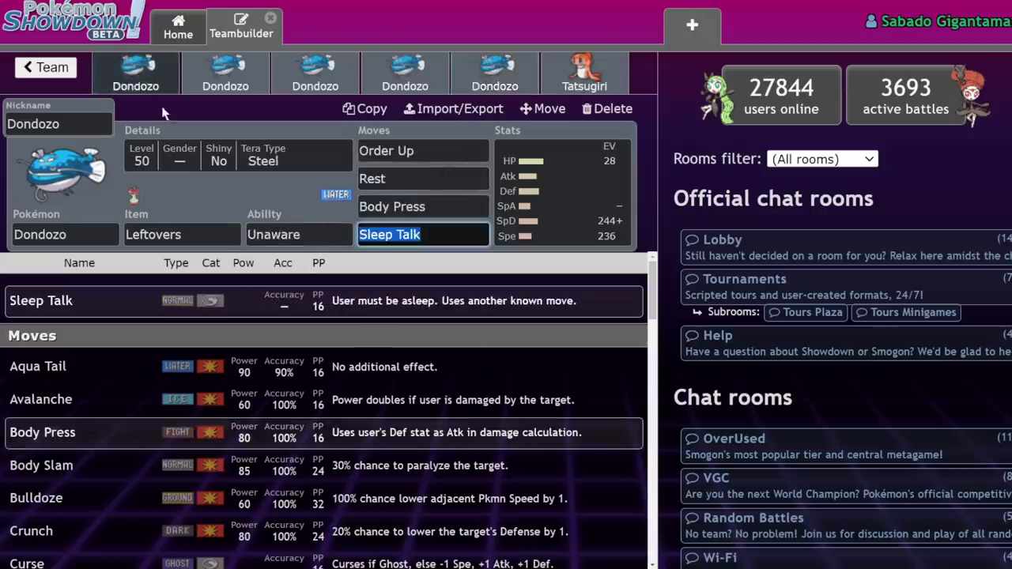
{"action": "left_click", "coordinate": [283, 234]}
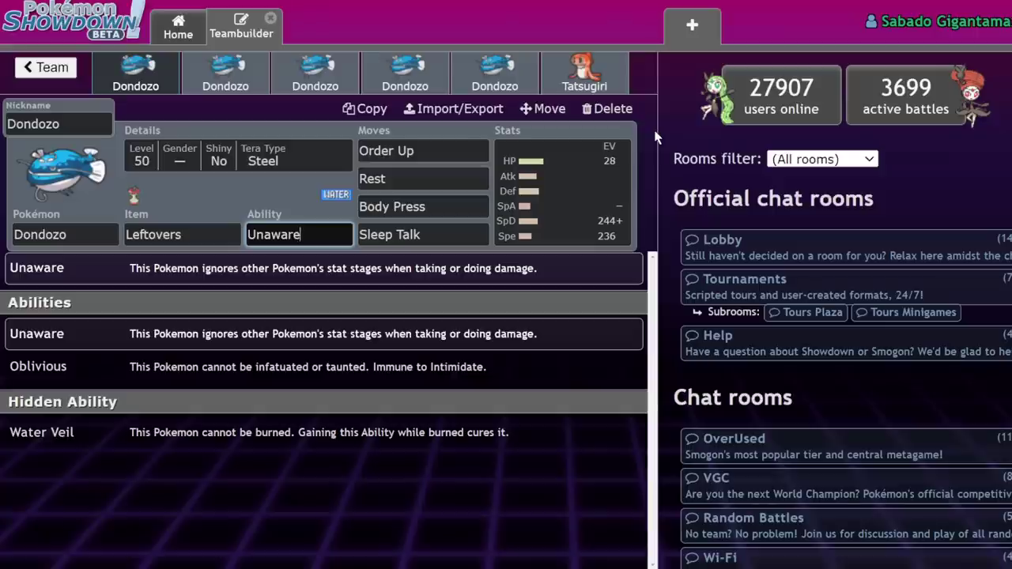
{"action": "left_click", "coordinate": [224, 74]}
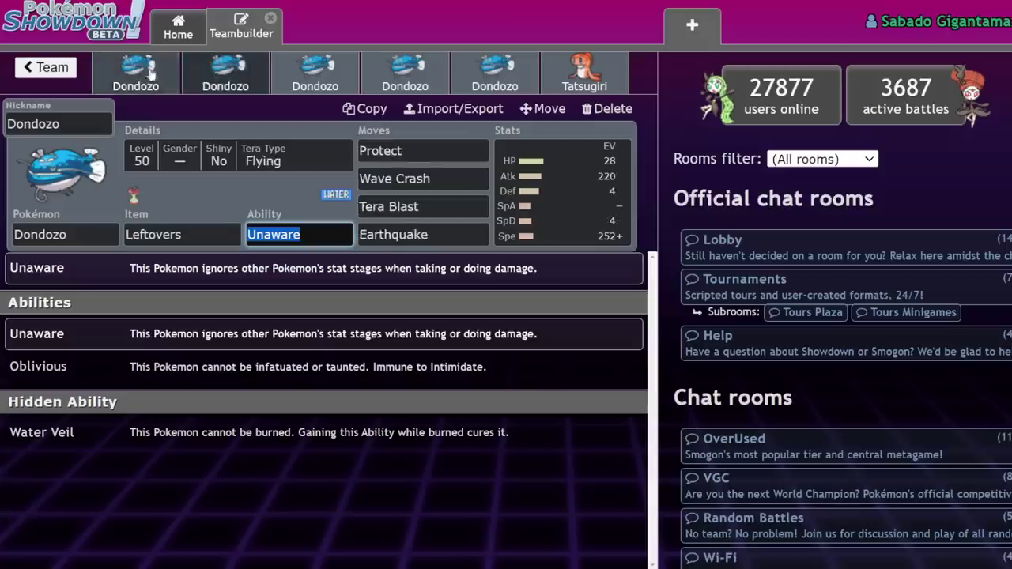
{"action": "left_click", "coordinate": [112, 73]}
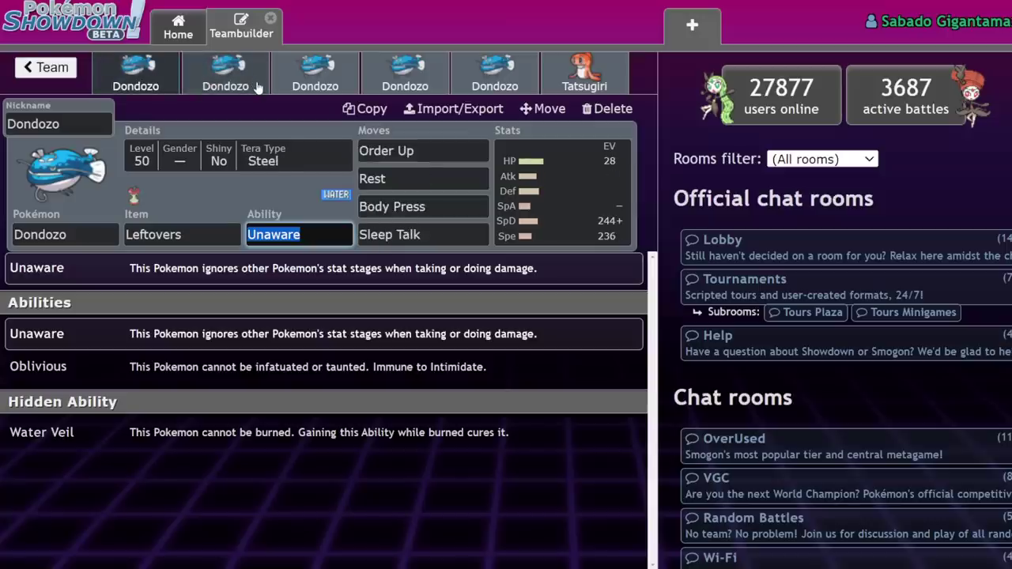
- Show the full Untitled 541 team, then scroll the saved-team list down to RIP DOZO! and War Crime
{"action": "left_click", "coordinate": [65, 68]}
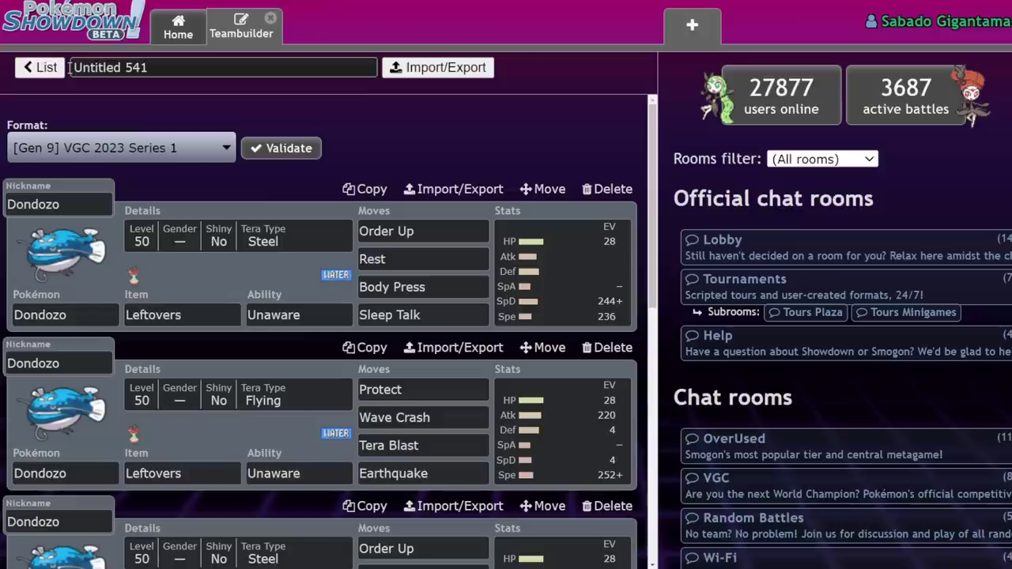
{"action": "left_click", "coordinate": [46, 67]}
{"action": "scroll", "coordinate": [373, 366], "scroll_direction": "down", "scroll_amount": 3}
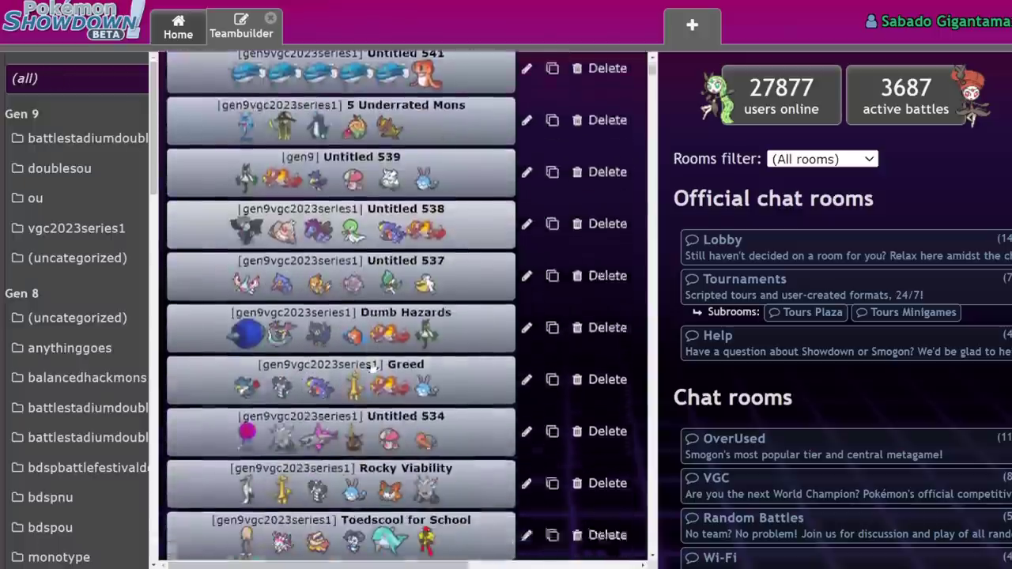
{"action": "scroll", "coordinate": [372, 366], "scroll_direction": "down", "scroll_amount": 5}
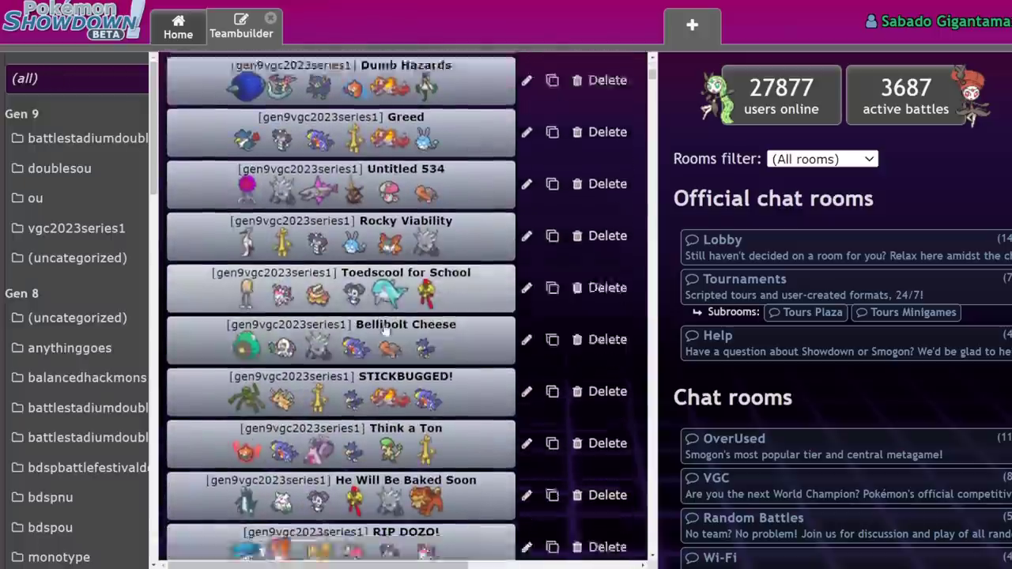
{"action": "scroll", "coordinate": [385, 332], "scroll_direction": "down", "scroll_amount": 3}
{"action": "scroll", "coordinate": [385, 332], "scroll_direction": "down", "scroll_amount": 2}
{"action": "scroll", "coordinate": [383, 330], "scroll_direction": "up", "scroll_amount": 1}
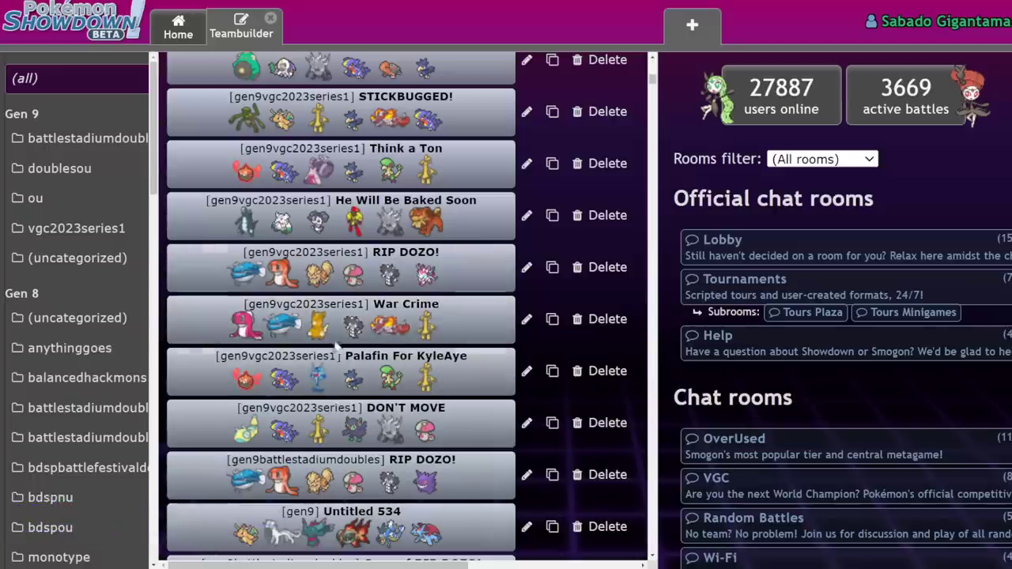
- Open the War Crime team and view Gholdengo's set and EV spread
{"action": "left_click", "coordinate": [205, 339]}
{"action": "scroll", "coordinate": [204, 342], "scroll_direction": "down", "scroll_amount": 5}
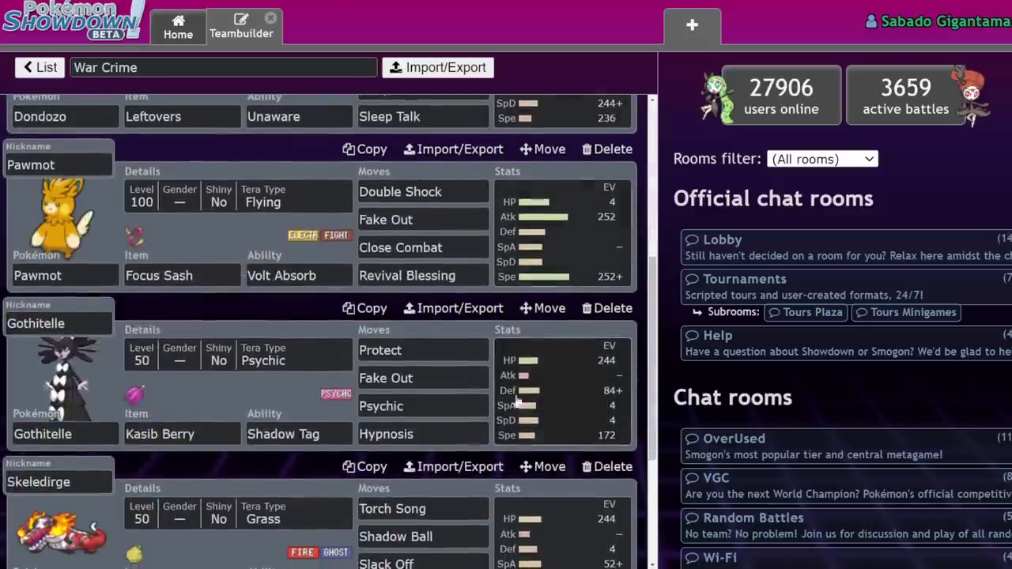
{"action": "scroll", "coordinate": [136, 445], "scroll_direction": "down", "scroll_amount": 3}
{"action": "left_click", "coordinate": [537, 448]}
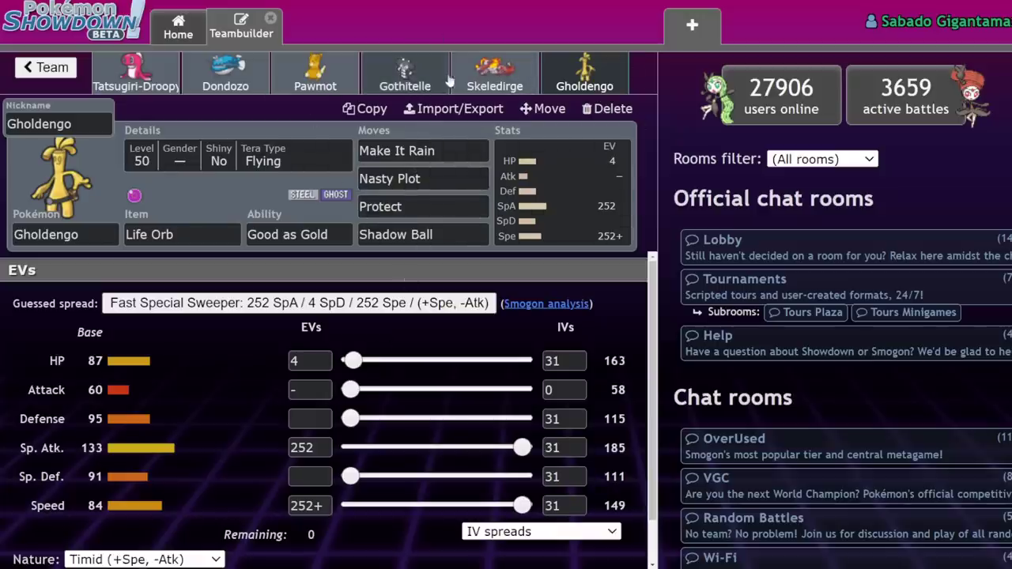
- Compare the Skeledirge, Pawmot and Gothitelle sets, then return to the saved-team list
{"action": "left_click", "coordinate": [502, 69]}
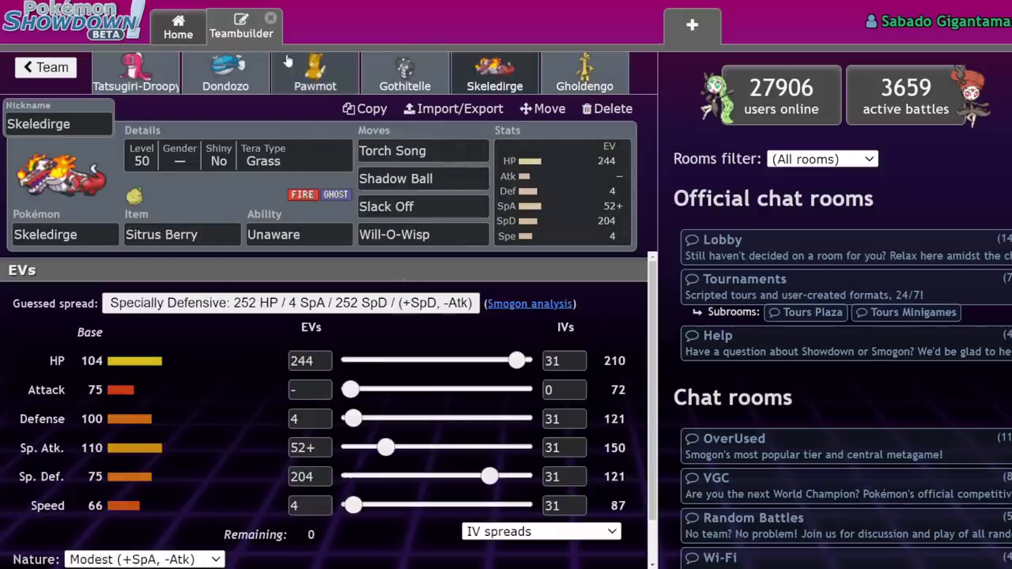
{"action": "left_click", "coordinate": [326, 81]}
{"action": "left_click", "coordinate": [431, 83]}
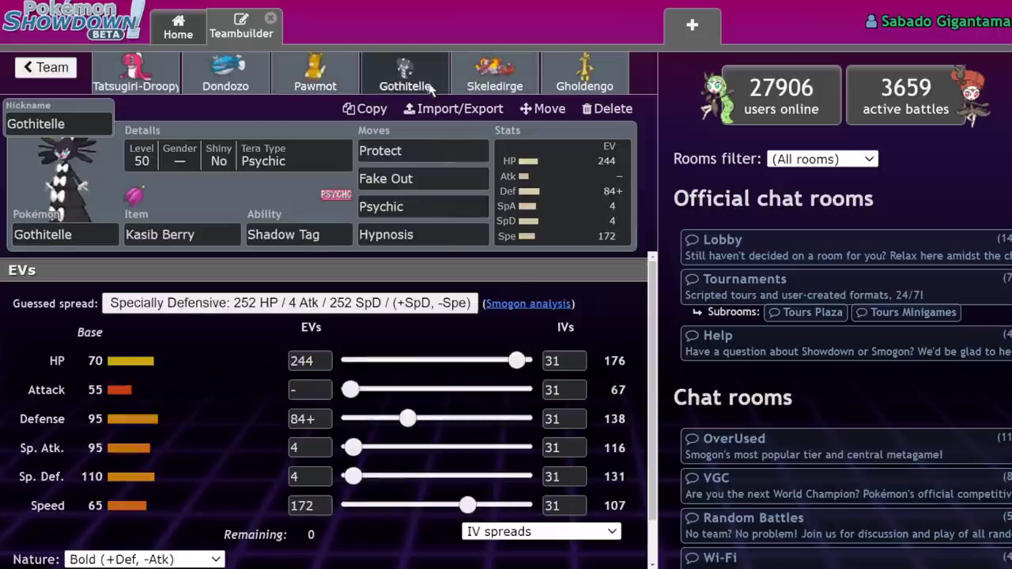
{"action": "left_click", "coordinate": [347, 83]}
{"action": "left_click", "coordinate": [46, 67]}
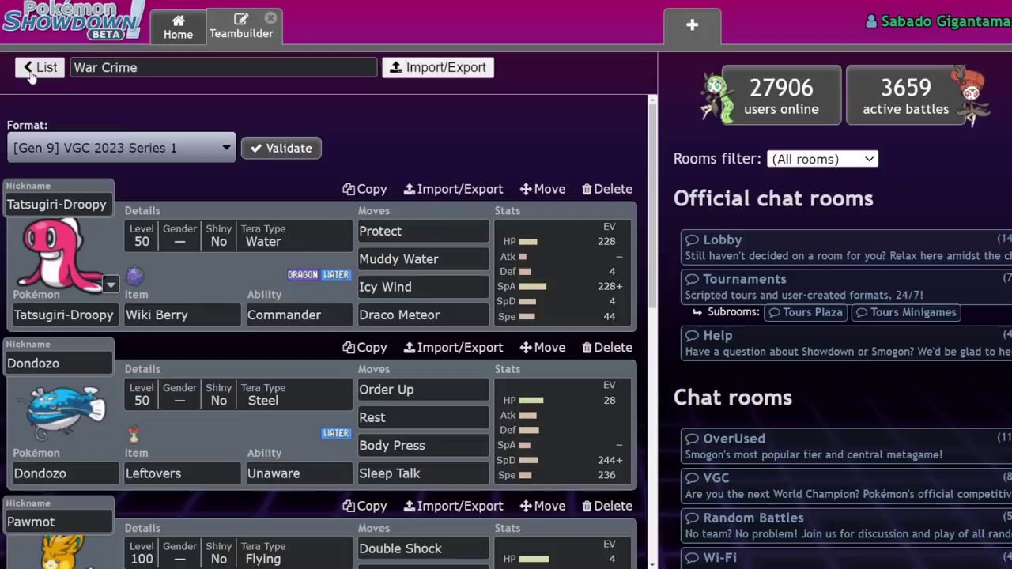
{"action": "left_click", "coordinate": [36, 68]}
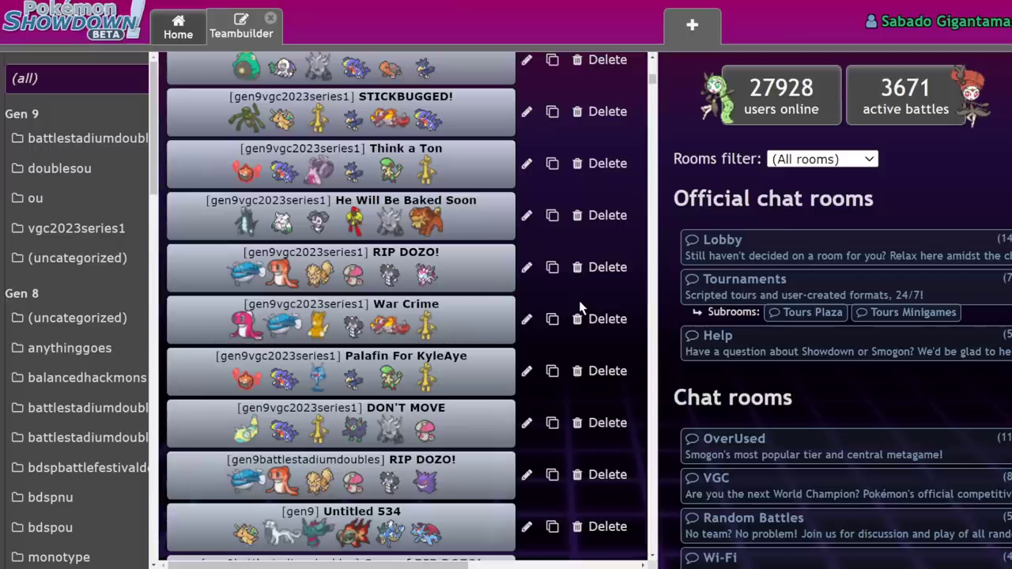
{"action": "left_click", "coordinate": [498, 273]}
{"action": "left_click", "coordinate": [554, 272]}
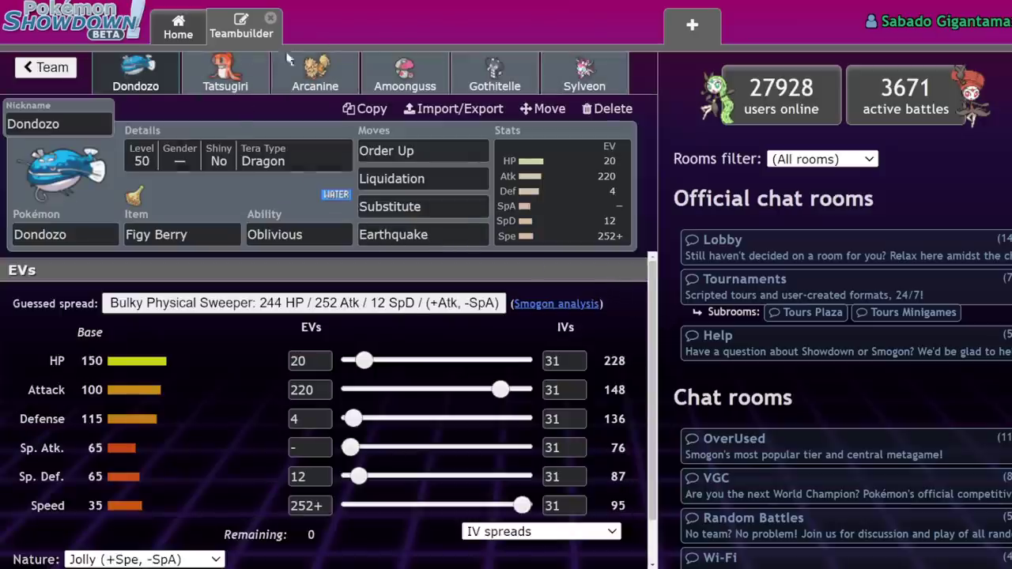
{"action": "left_click", "coordinate": [43, 70]}
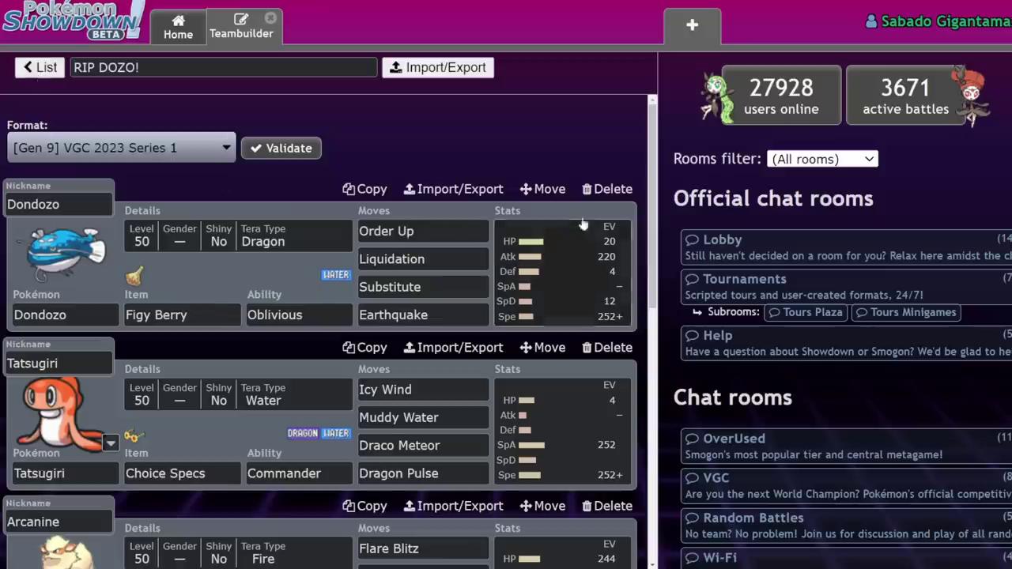
{"action": "scroll", "coordinate": [500, 316], "scroll_direction": "down", "scroll_amount": 2}
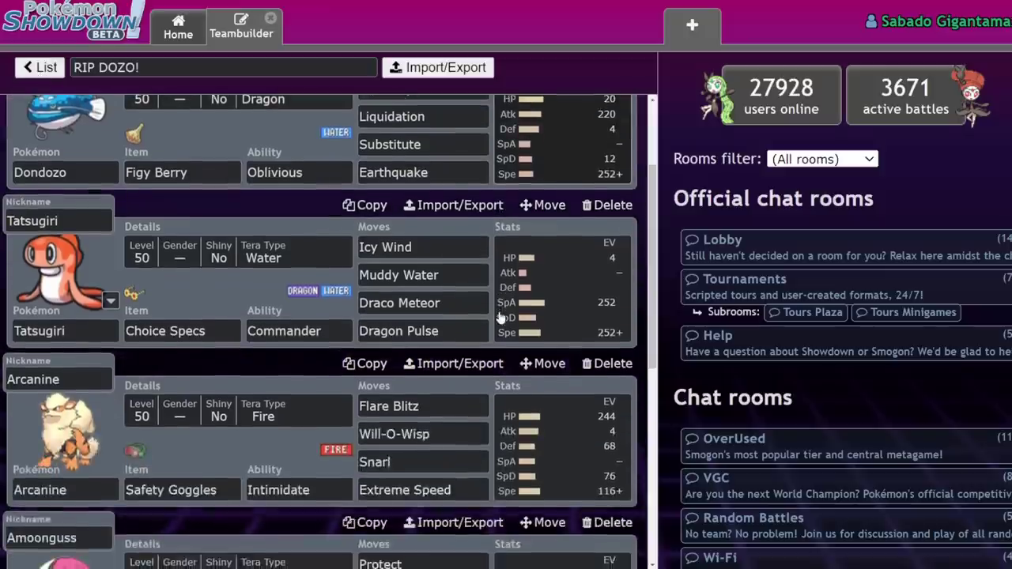
{"action": "scroll", "coordinate": [554, 269], "scroll_direction": "up", "scroll_amount": 1}
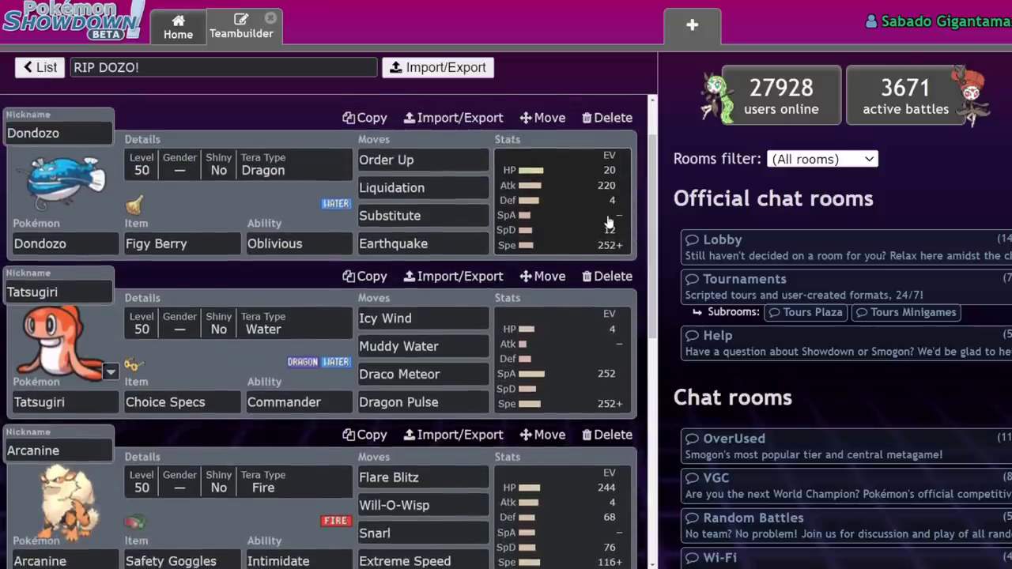
{"action": "left_click", "coordinate": [605, 184]}
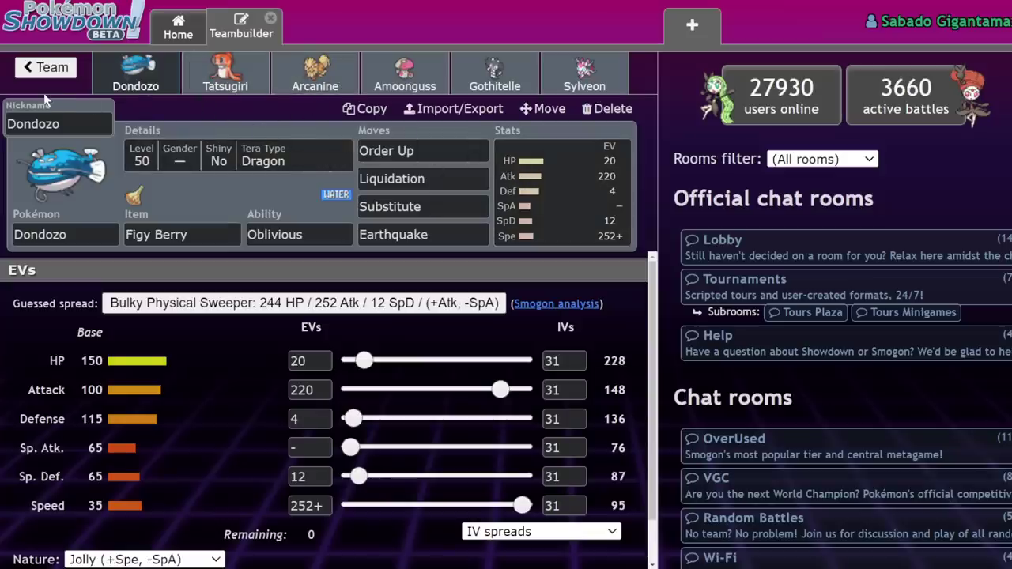
{"action": "left_click", "coordinate": [45, 67]}
{"action": "left_click", "coordinate": [33, 68]}
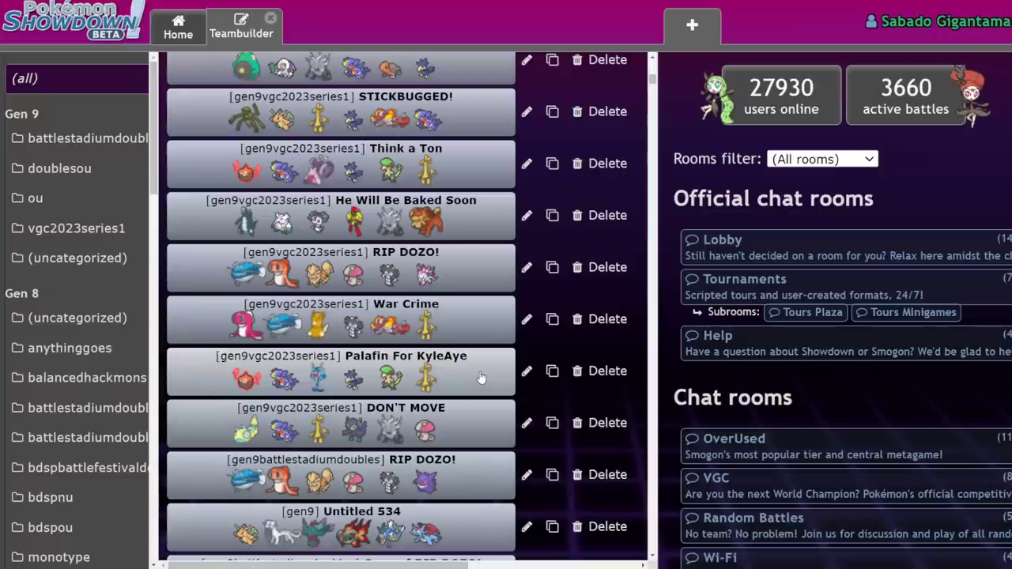
- Open Untitled 541 and show the first Dondozo's Careful 28 HP/244 SpD/236 Spe spread
{"action": "scroll", "coordinate": [382, 294], "scroll_direction": "up", "scroll_amount": 10}
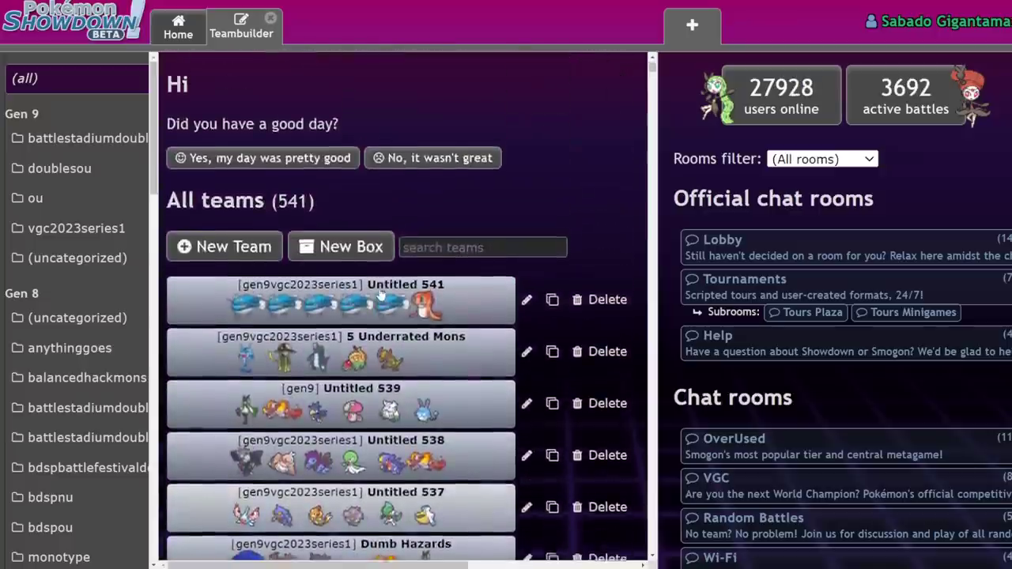
{"action": "left_click", "coordinate": [382, 294]}
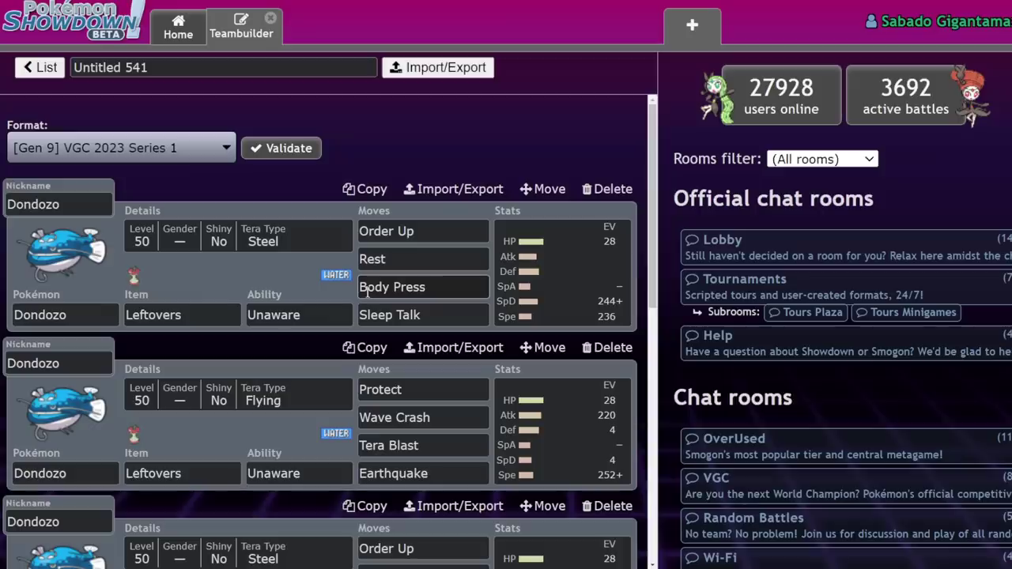
{"action": "left_click", "coordinate": [617, 267]}
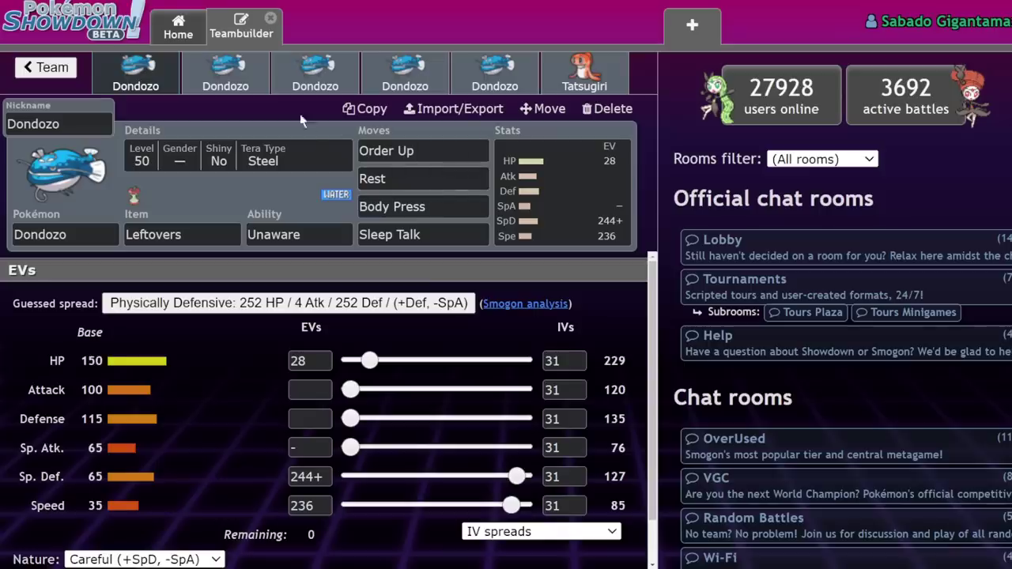
- Step through the second and third Dondozo sets to the fourth, Tera Grass Jolly set
{"action": "left_click", "coordinate": [237, 88]}
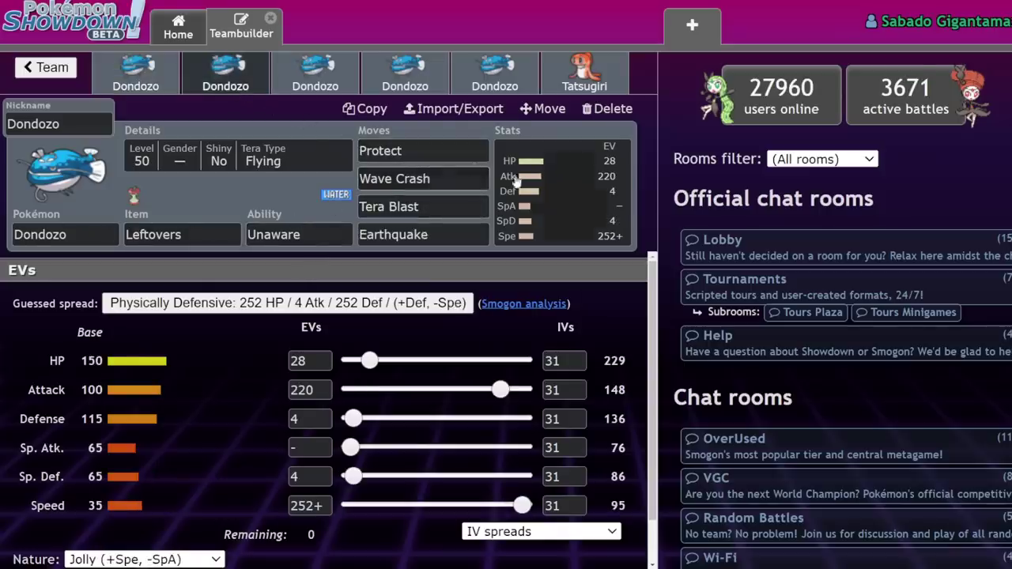
{"action": "left_click", "coordinate": [317, 76]}
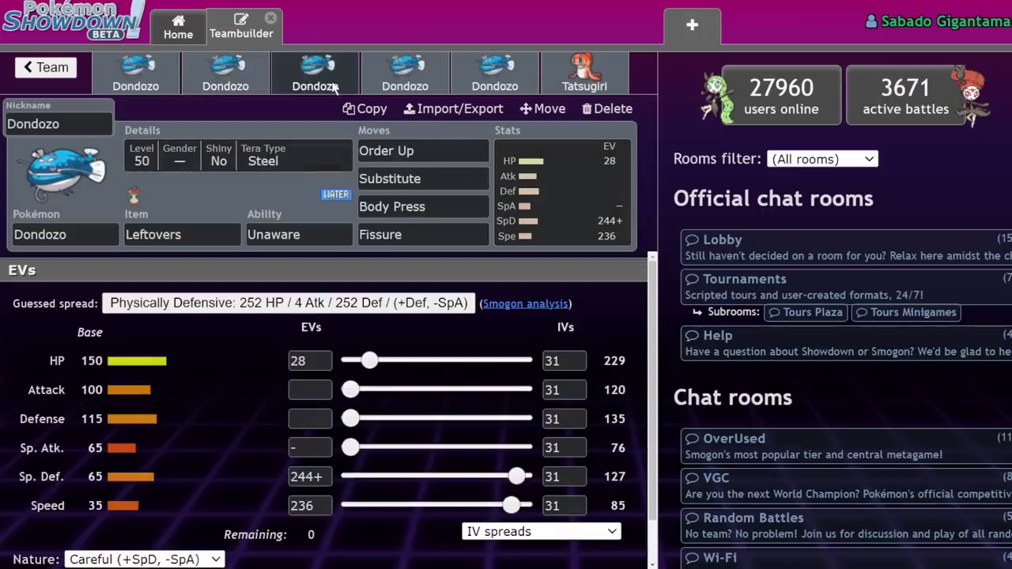
{"action": "left_click", "coordinate": [438, 63]}
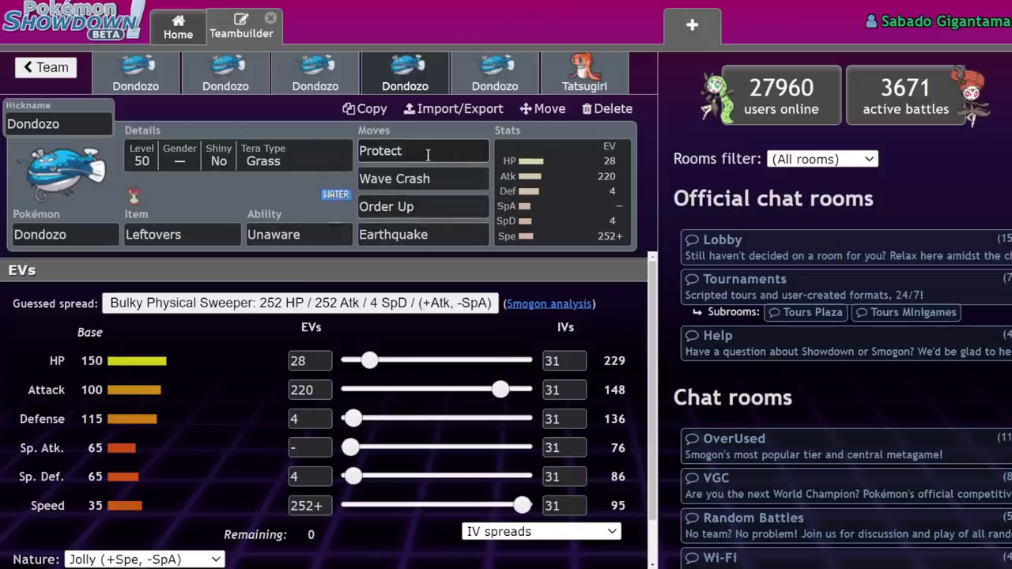
- Swap Order Up for Substitute on the fourth Dondozo and show its EVs again
{"action": "left_click", "coordinate": [413, 206]}
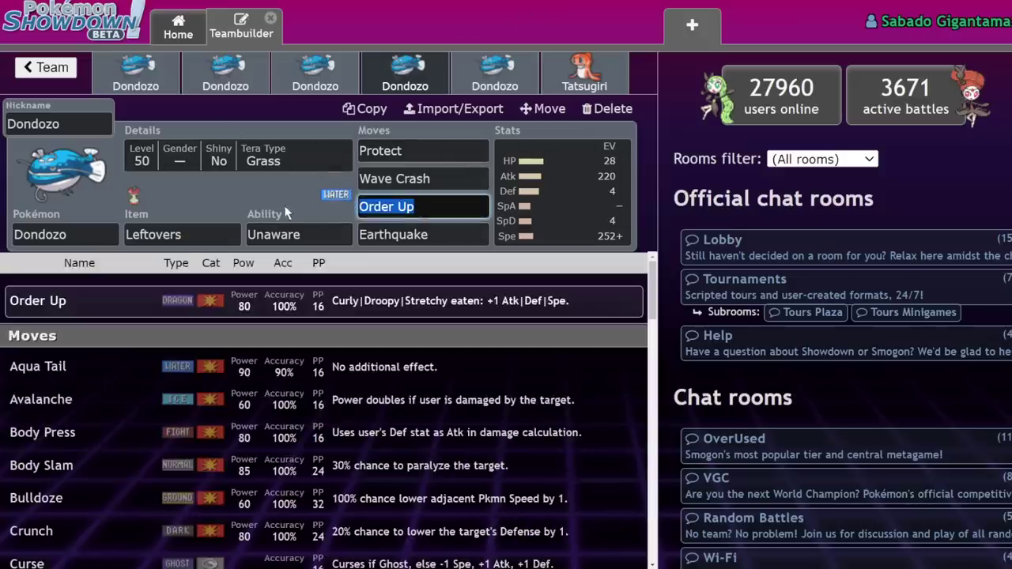
{"action": "type", "text": "sub"}
{"action": "left_click", "coordinate": [330, 300]}
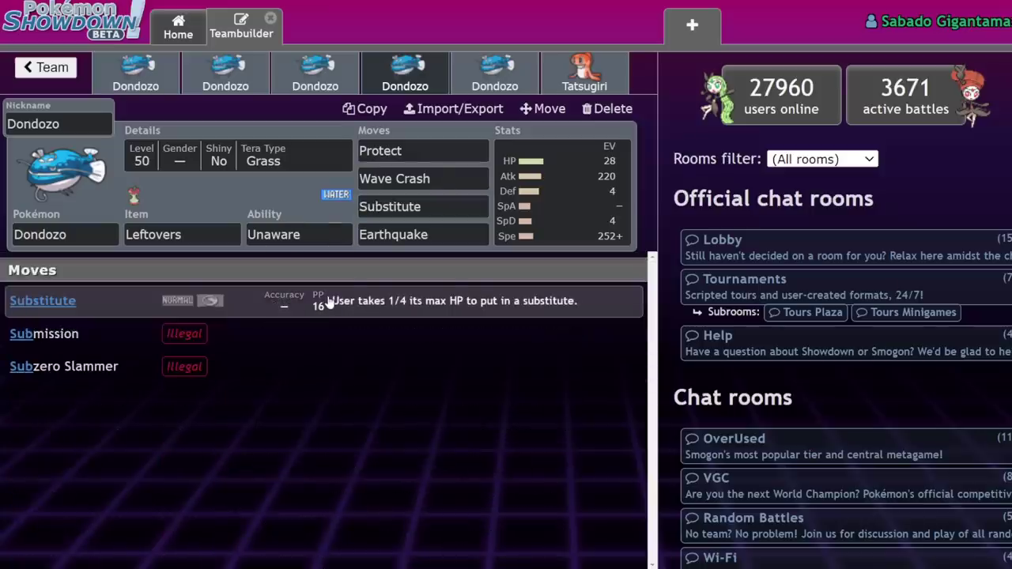
{"action": "left_click", "coordinate": [598, 209]}
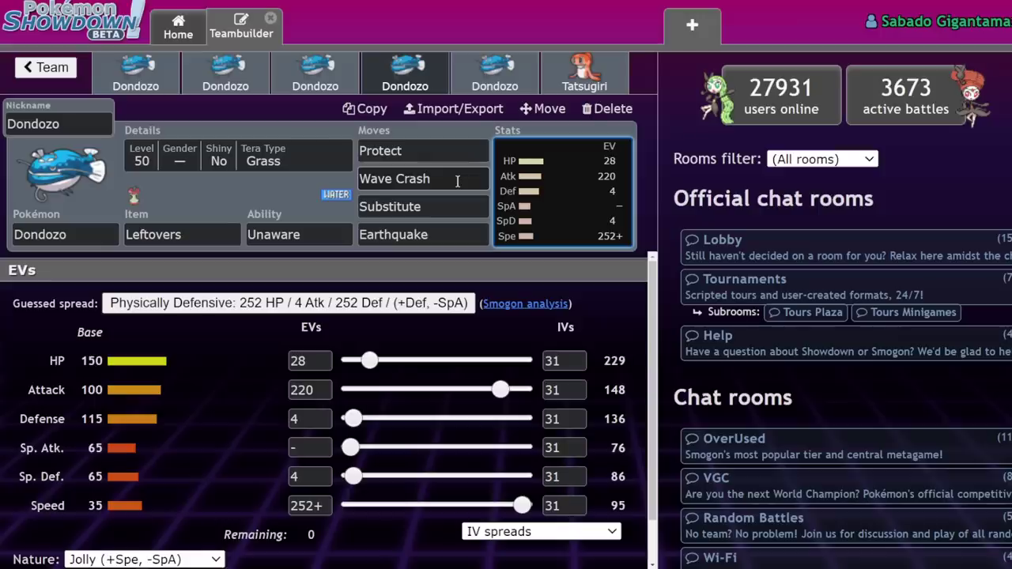
{"action": "left_click", "coordinate": [326, 79]}
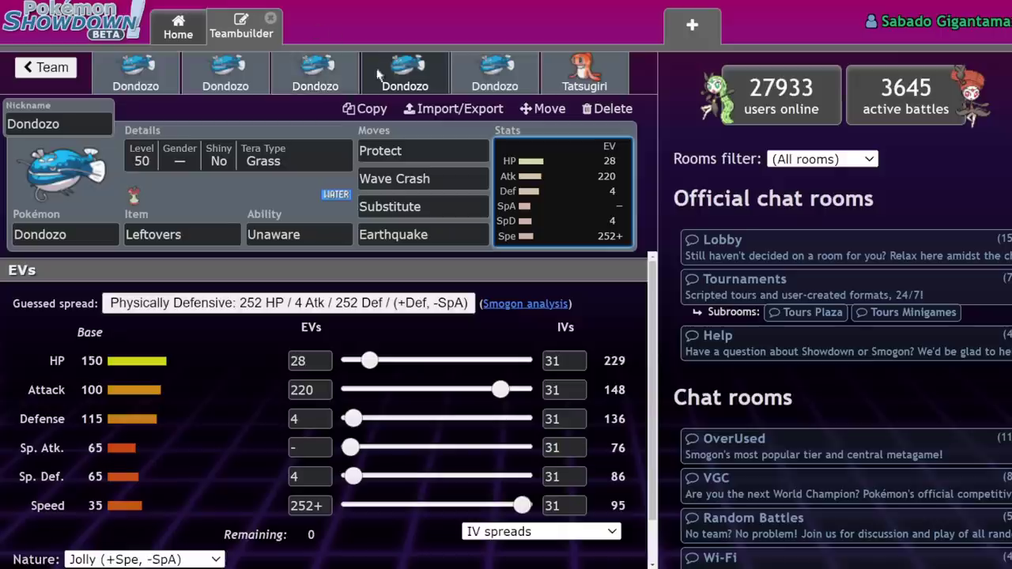
{"action": "left_click", "coordinate": [420, 232]}
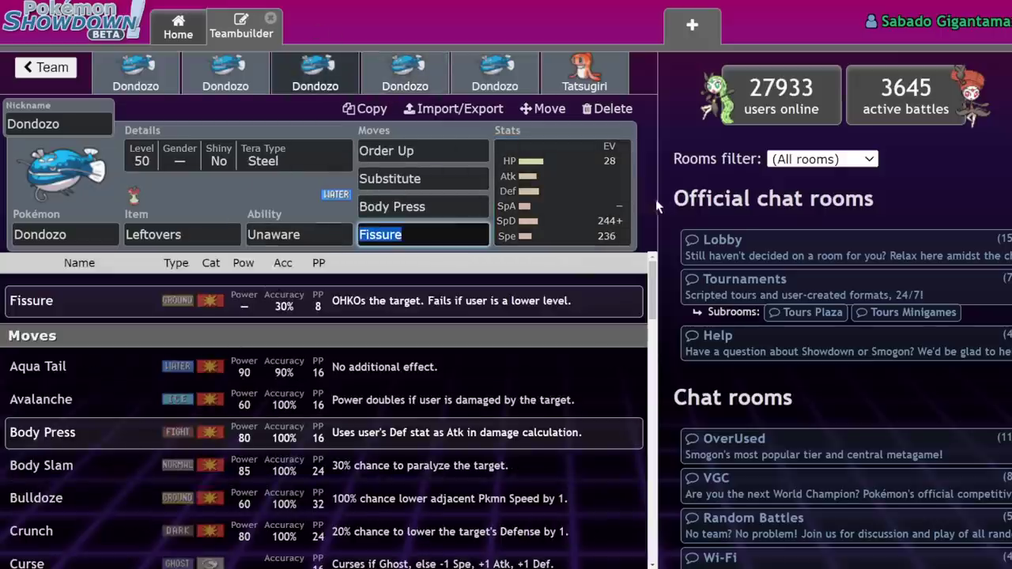
{"action": "left_click", "coordinate": [615, 217]}
{"action": "left_click", "coordinate": [452, 234]}
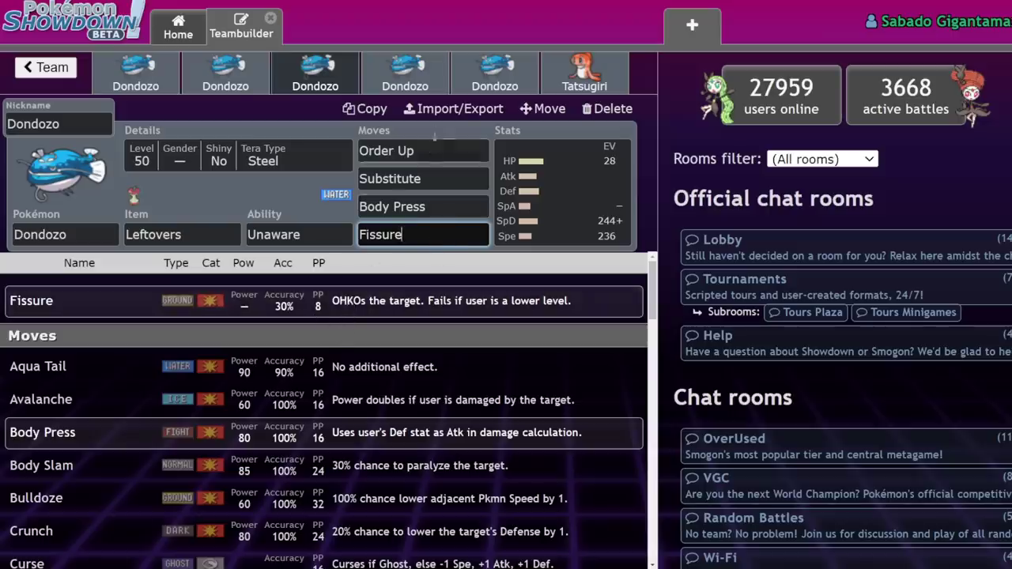
{"action": "left_click", "coordinate": [436, 84]}
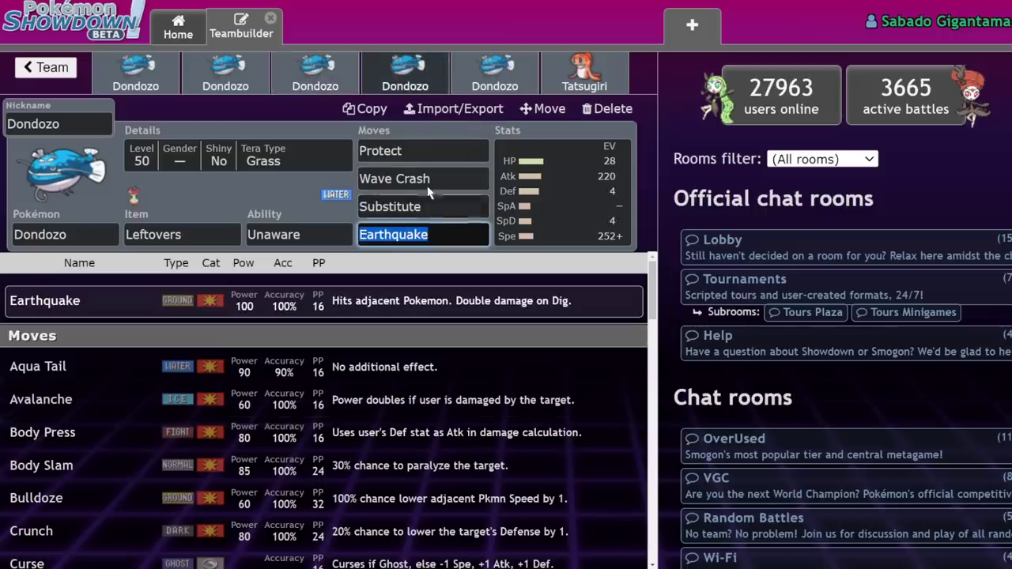
{"action": "left_click", "coordinate": [347, 87]}
{"action": "left_click", "coordinate": [404, 77]}
{"action": "left_click", "coordinate": [449, 204]}
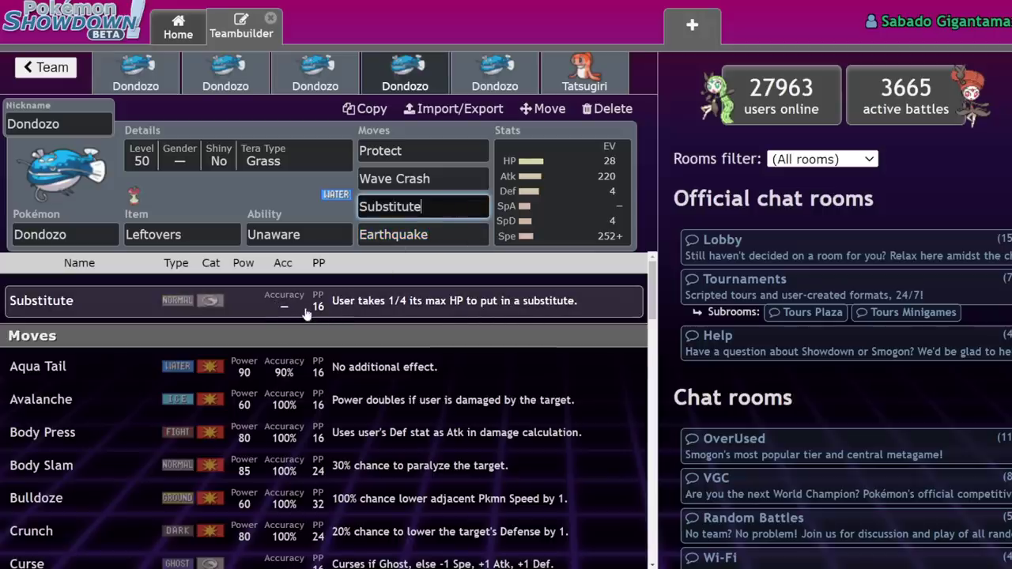
{"action": "left_click", "coordinate": [315, 71]}
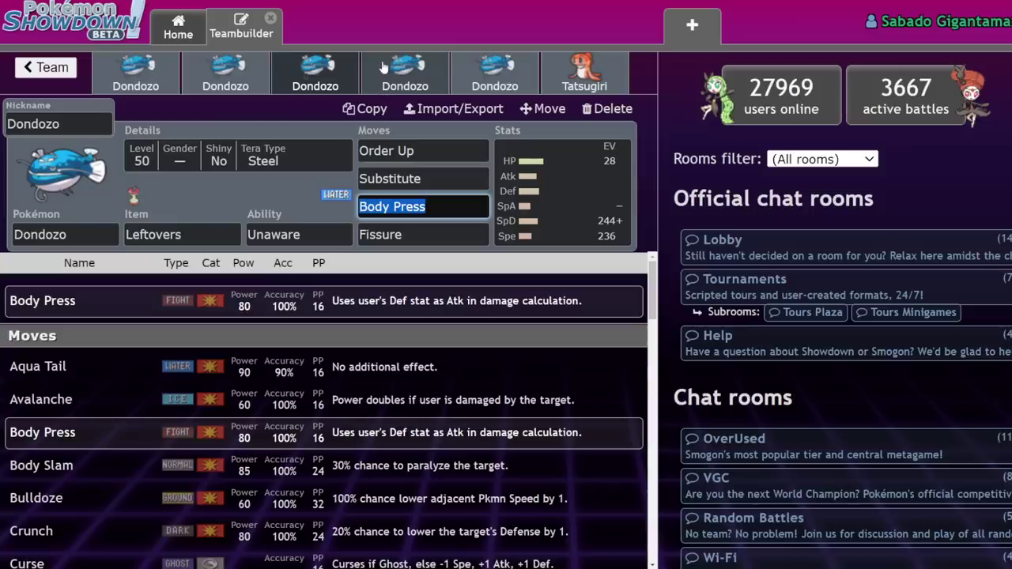
{"action": "left_click", "coordinate": [336, 79]}
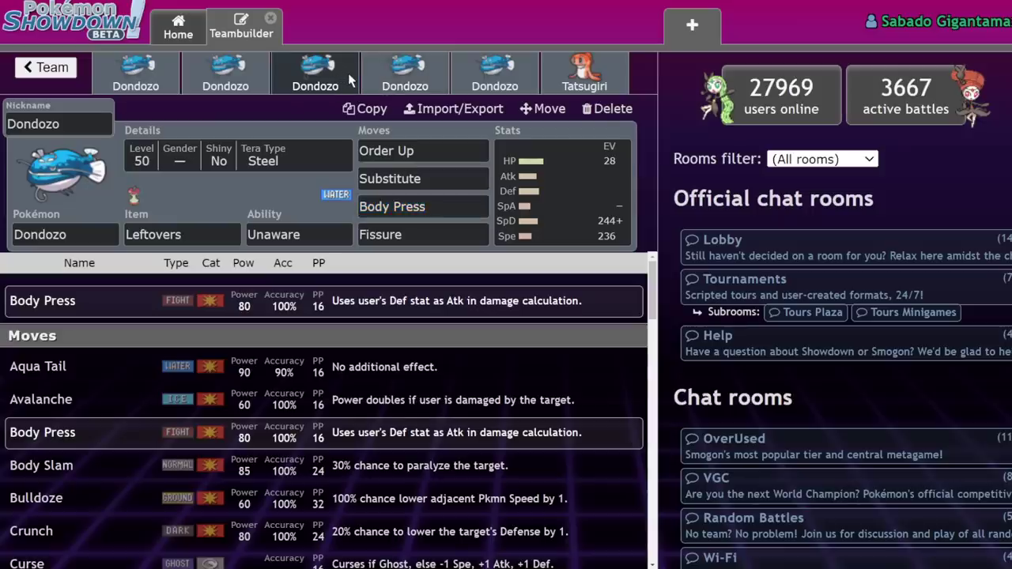
- Flip between the Tera Grass, Tera Flying and Tera Steel Fissure Dondozo sets
{"action": "left_click", "coordinate": [411, 71]}
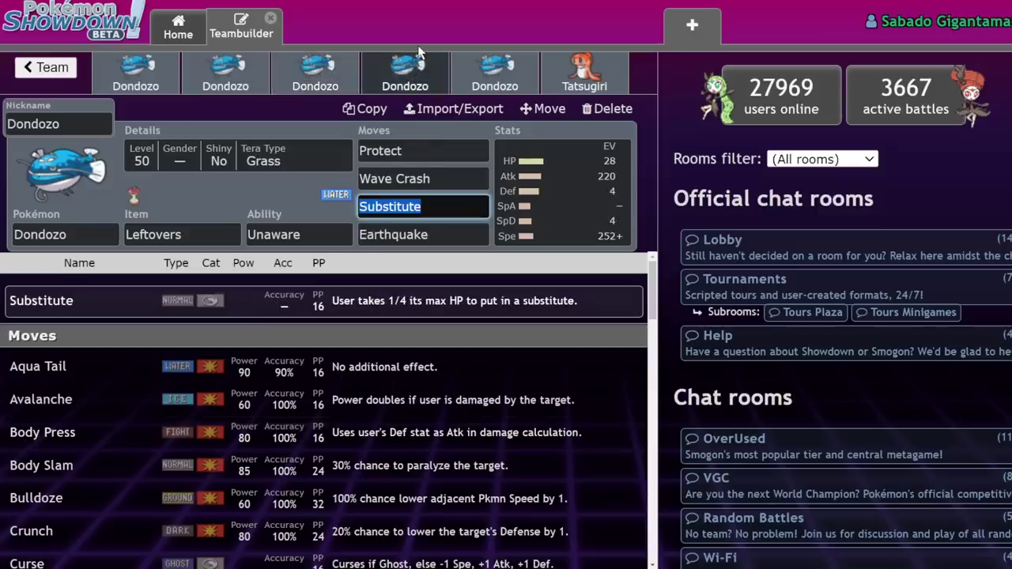
{"action": "left_click", "coordinate": [227, 73]}
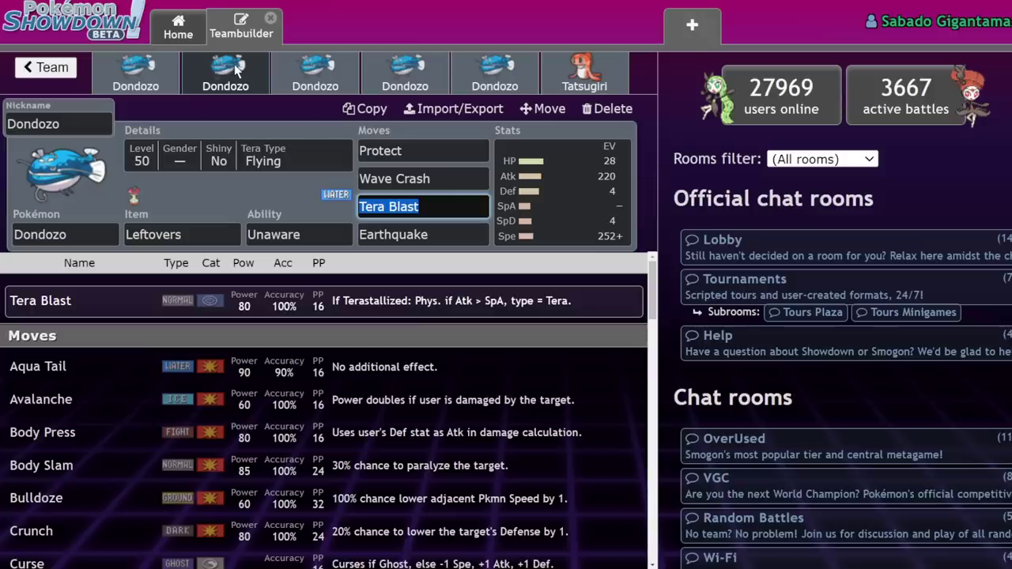
{"action": "left_click", "coordinate": [315, 71]}
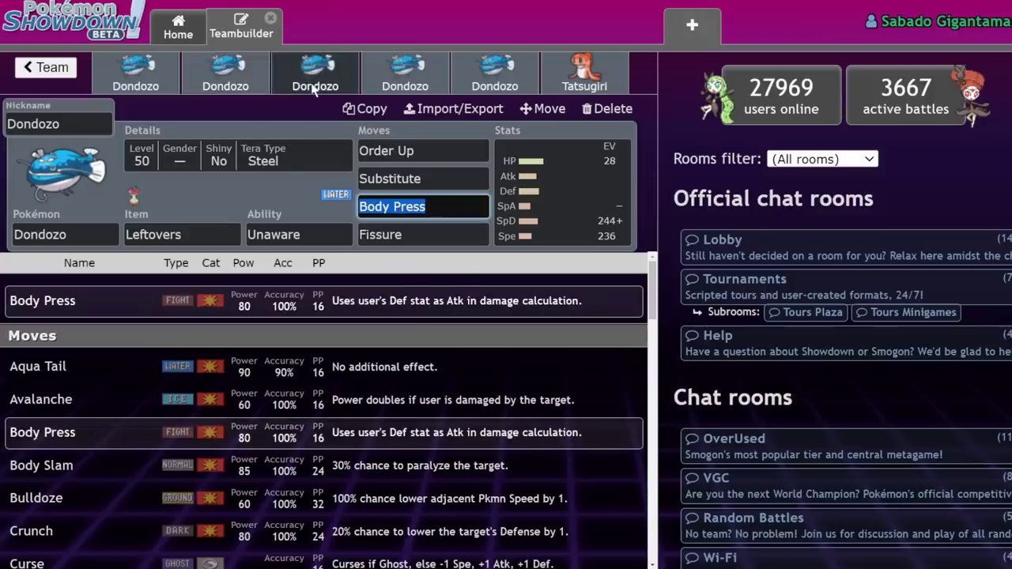
{"action": "left_click", "coordinate": [234, 70]}
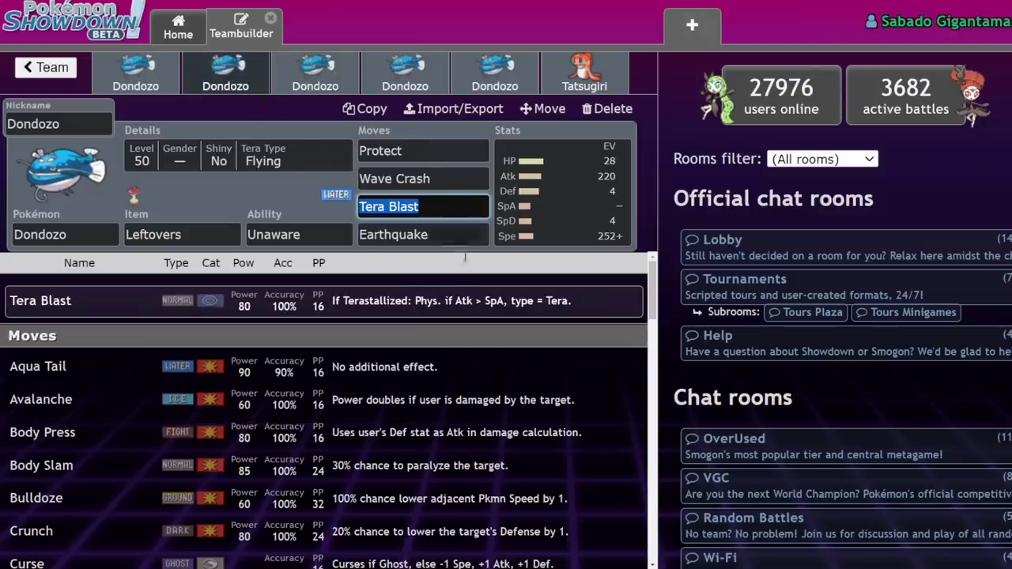
{"action": "left_click", "coordinate": [315, 71]}
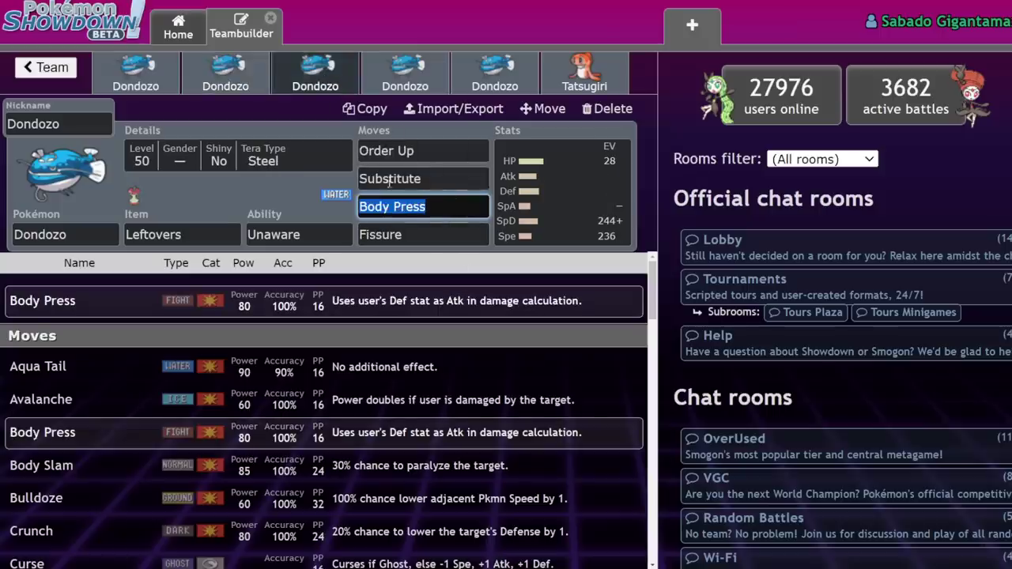
{"action": "left_click", "coordinate": [245, 71]}
- Read the Flying Tera set's Wave Crash, Earthquake and Protect details, comparing once more with the Steel set
{"action": "left_click", "coordinate": [455, 182]}
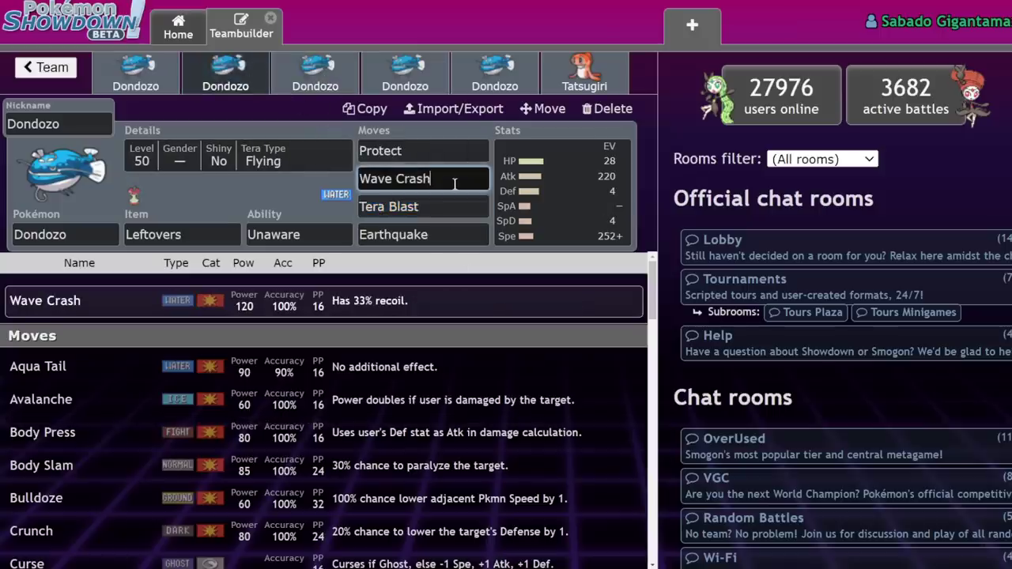
{"action": "left_click", "coordinate": [452, 235]}
{"action": "left_click", "coordinate": [429, 150]}
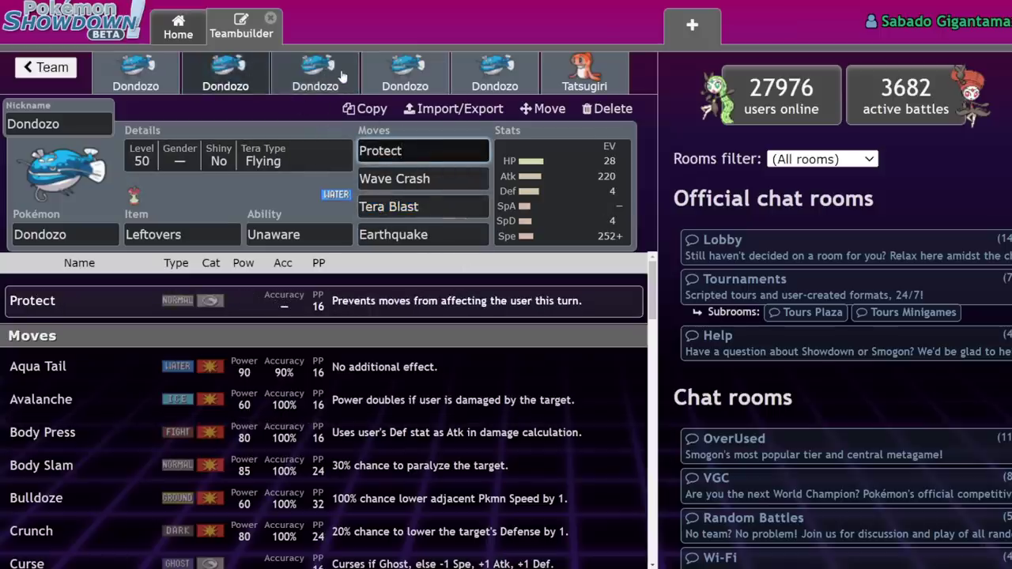
{"action": "key", "text": "Tab"}
{"action": "key", "text": "Tab"}
{"action": "key", "text": "Tab"}
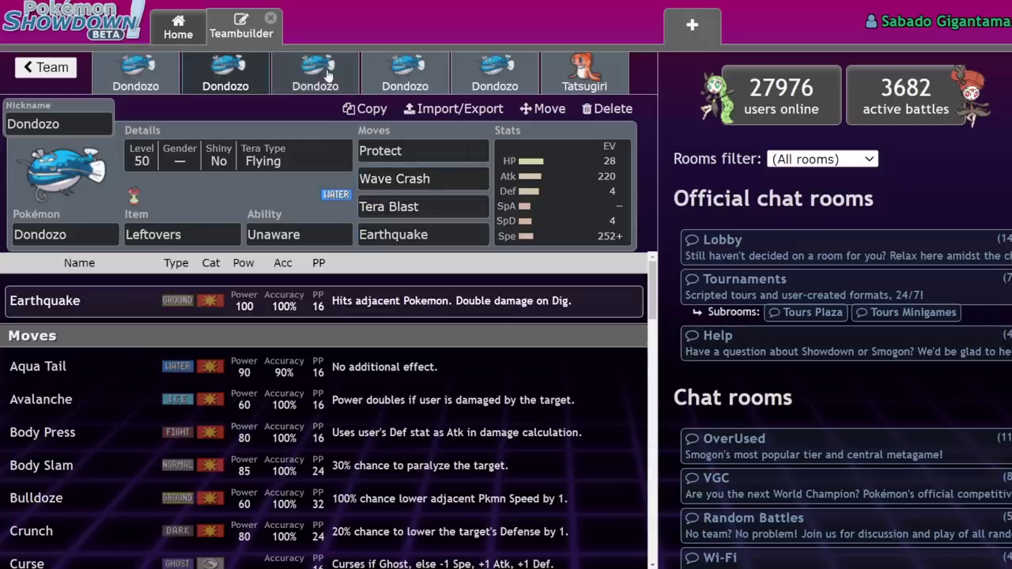
{"action": "left_click", "coordinate": [328, 72]}
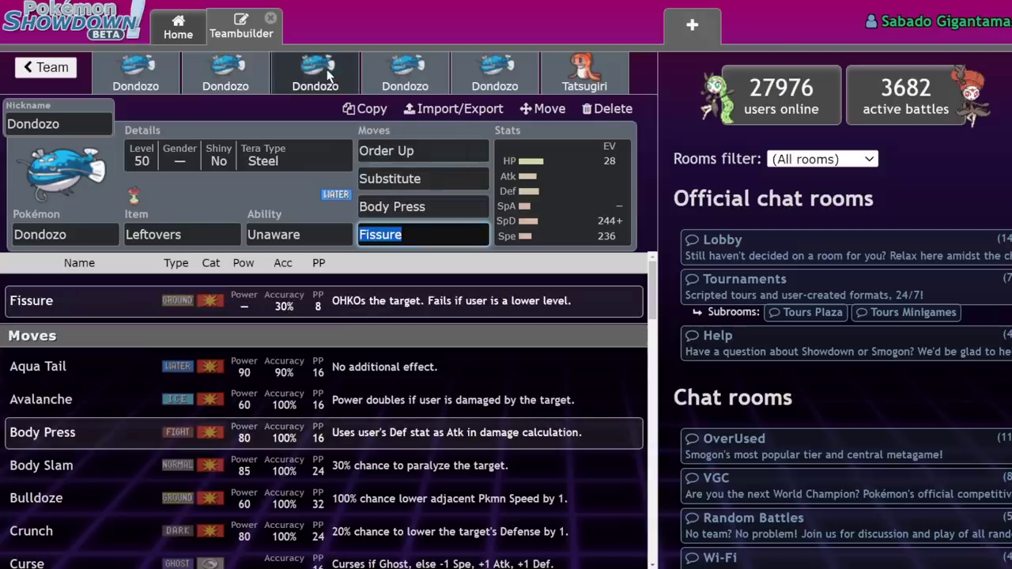
{"action": "left_click", "coordinate": [258, 65]}
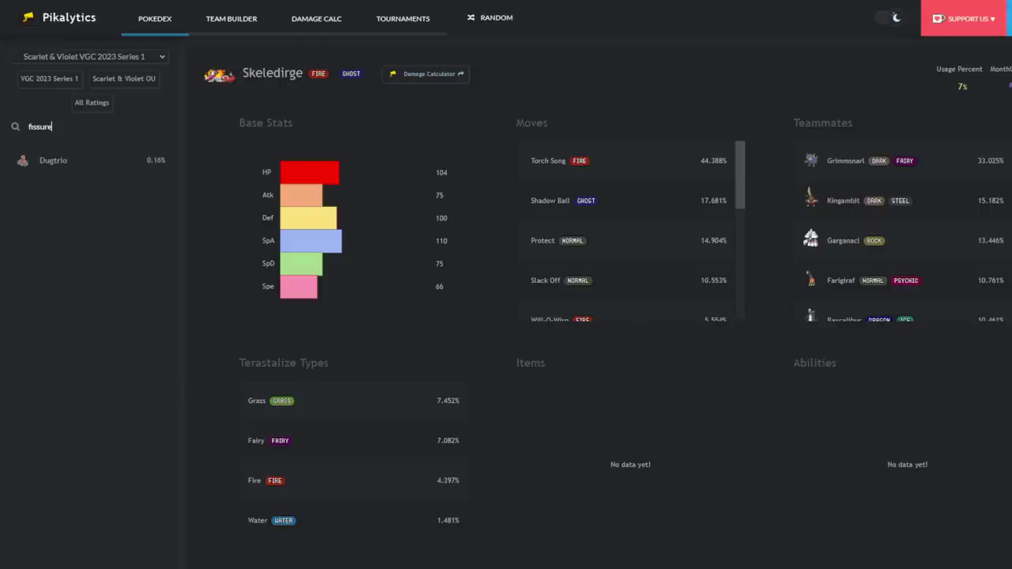
- Delete 'fissure' from the Pikalytics search box and browse the full usage-ranked list
{"action": "double_click", "coordinate": [81, 126]}
{"action": "key", "text": "BackSpace"}
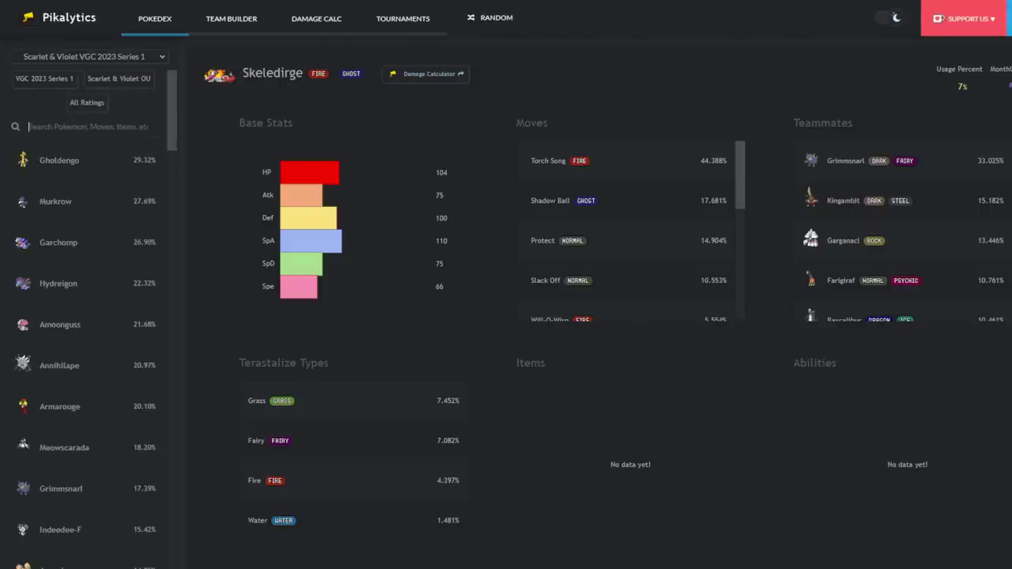
{"action": "scroll", "coordinate": [47, 311], "scroll_direction": "down", "scroll_amount": 10}
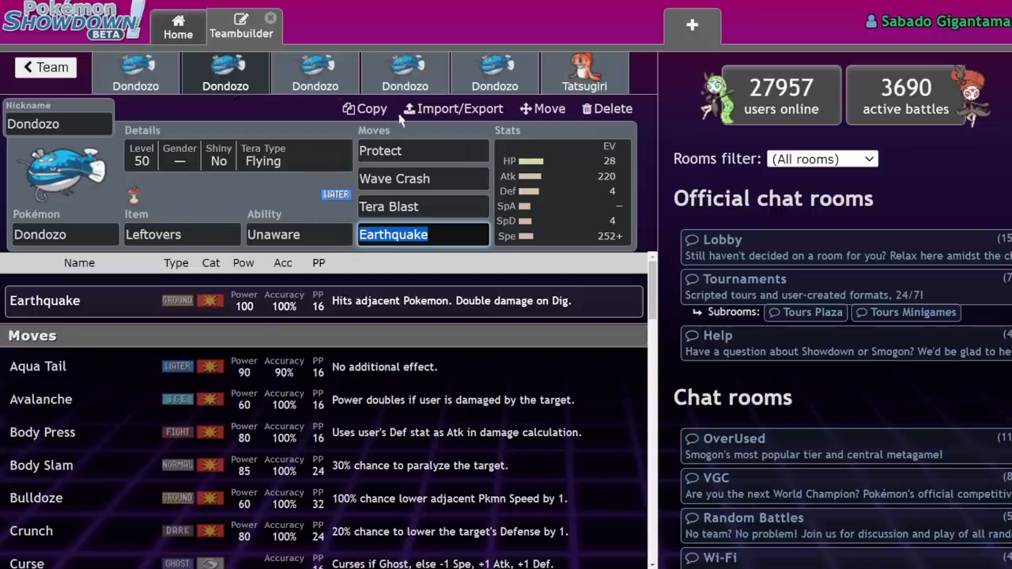
- View the Grass Tera, Steel Tera and Ground Tera Oblivious Dondozo sets, ending on Steel Tera Fissure
{"action": "left_click", "coordinate": [412, 79]}
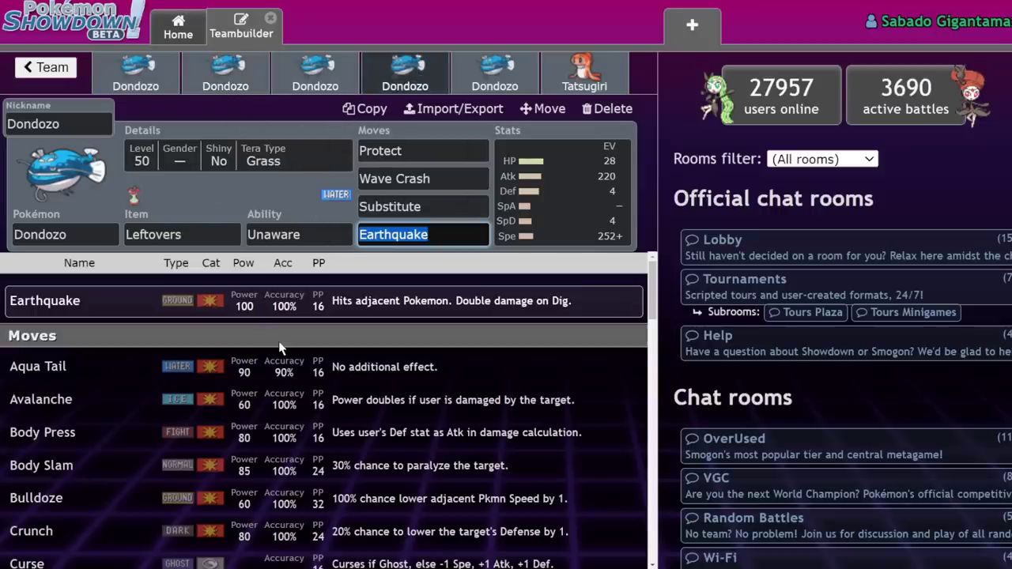
{"action": "left_click", "coordinate": [288, 68]}
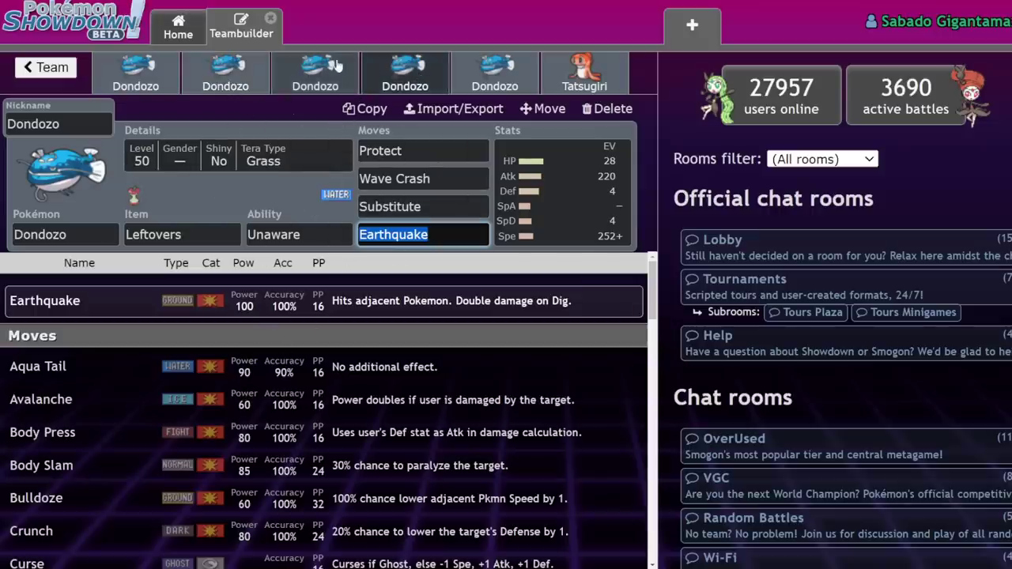
{"action": "left_click", "coordinate": [515, 86]}
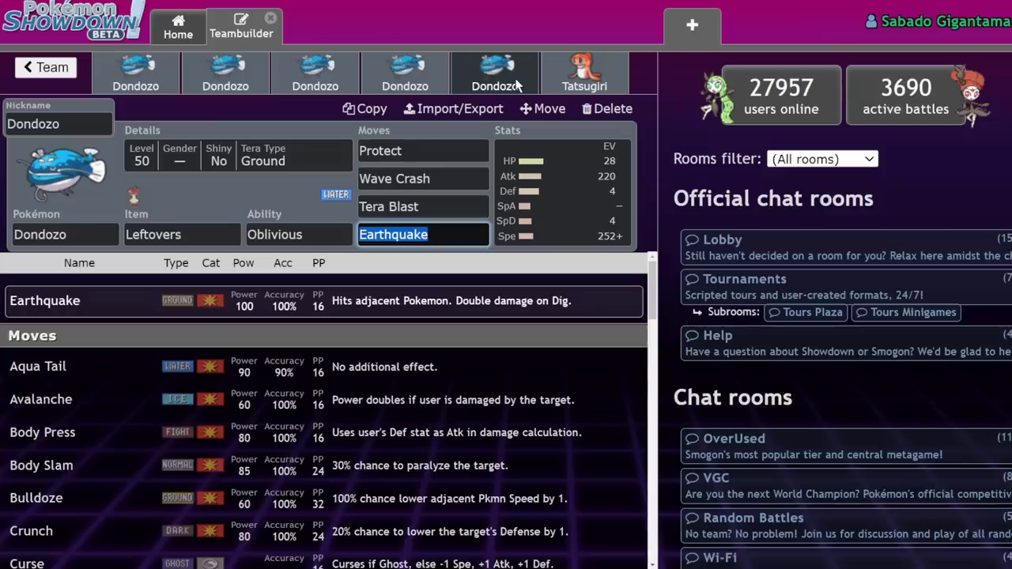
{"action": "left_click", "coordinate": [327, 73]}
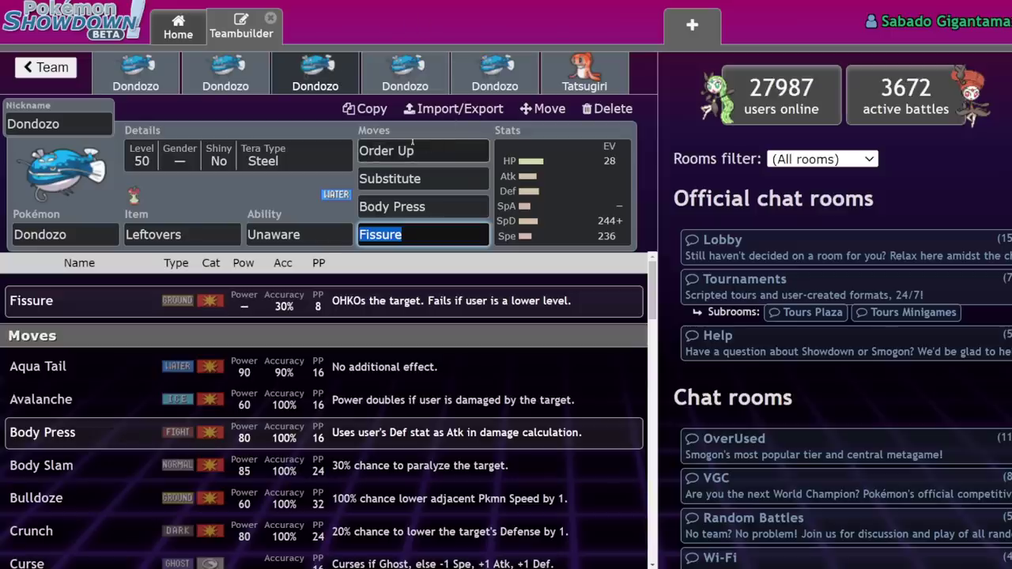
- Flip through the Flying, Ground and Grass Tera Dondozo sets, then return to the Steel Tera set
{"action": "left_click", "coordinate": [211, 74]}
{"action": "left_click", "coordinate": [238, 77]}
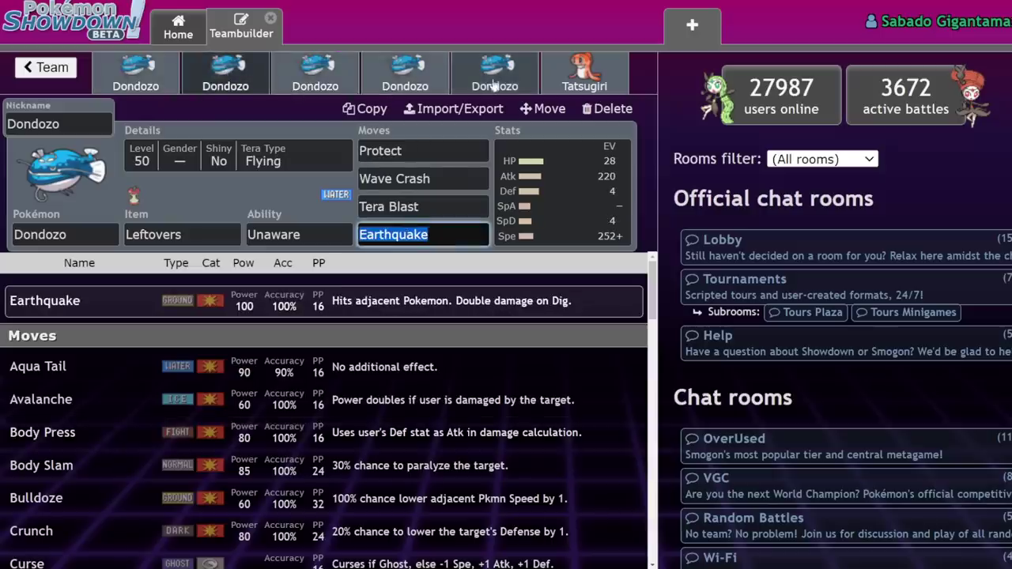
{"action": "left_click", "coordinate": [253, 80]}
{"action": "left_click", "coordinate": [265, 82]}
{"action": "left_click", "coordinate": [300, 77]}
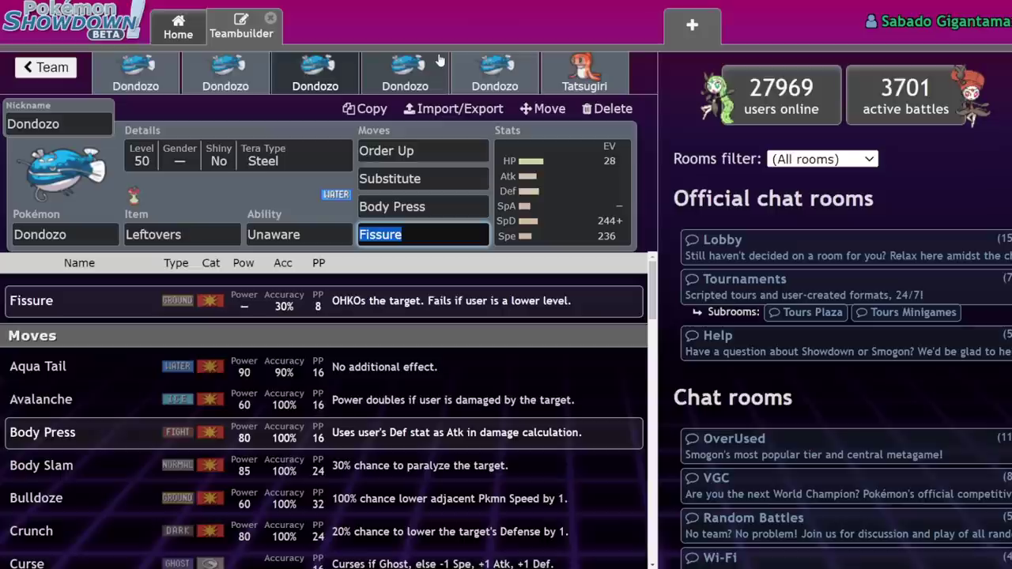
- Flip through the Rest/Sleep Talk, Steel Tera Fissure, fourth and fifth Dondozo sets
{"action": "left_click", "coordinate": [226, 73]}
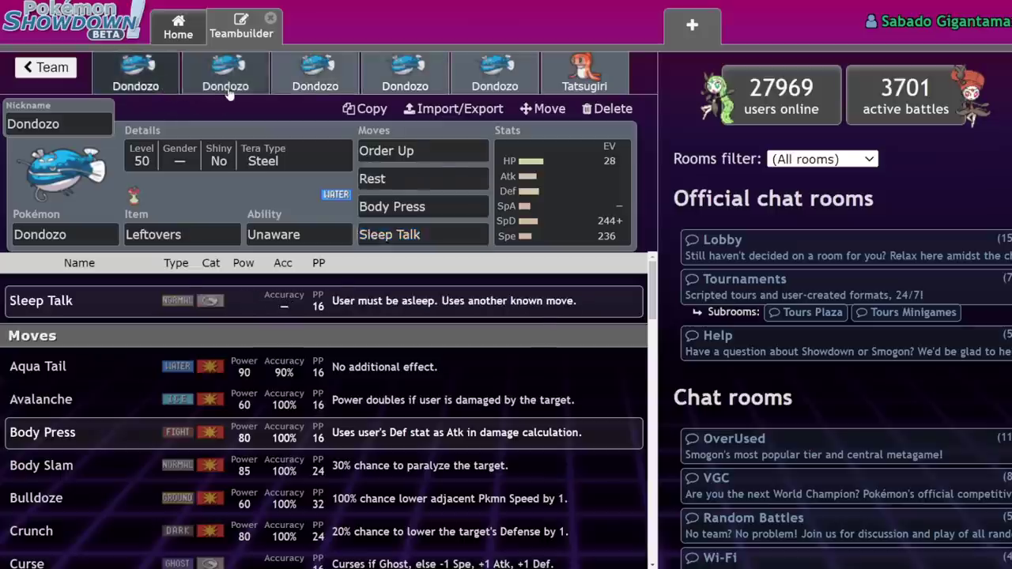
{"action": "left_click", "coordinate": [352, 69]}
{"action": "left_click", "coordinate": [404, 72]}
{"action": "left_click", "coordinate": [495, 72]}
- View the whole team, browse the saved teams list, and reopen Untitled 541
{"action": "left_click", "coordinate": [45, 68]}
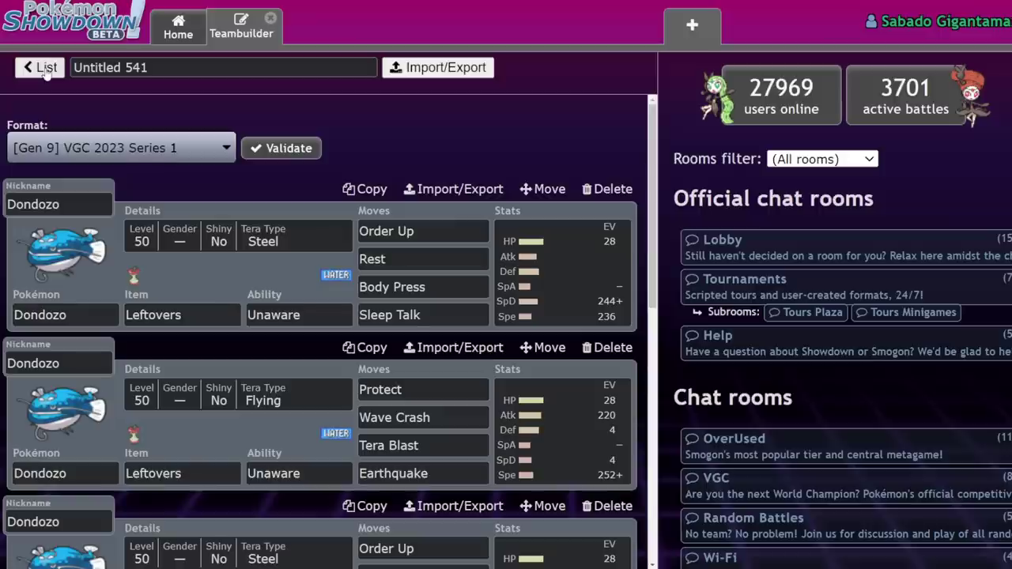
{"action": "left_click", "coordinate": [45, 69]}
{"action": "scroll", "coordinate": [367, 312], "scroll_direction": "down", "scroll_amount": 4}
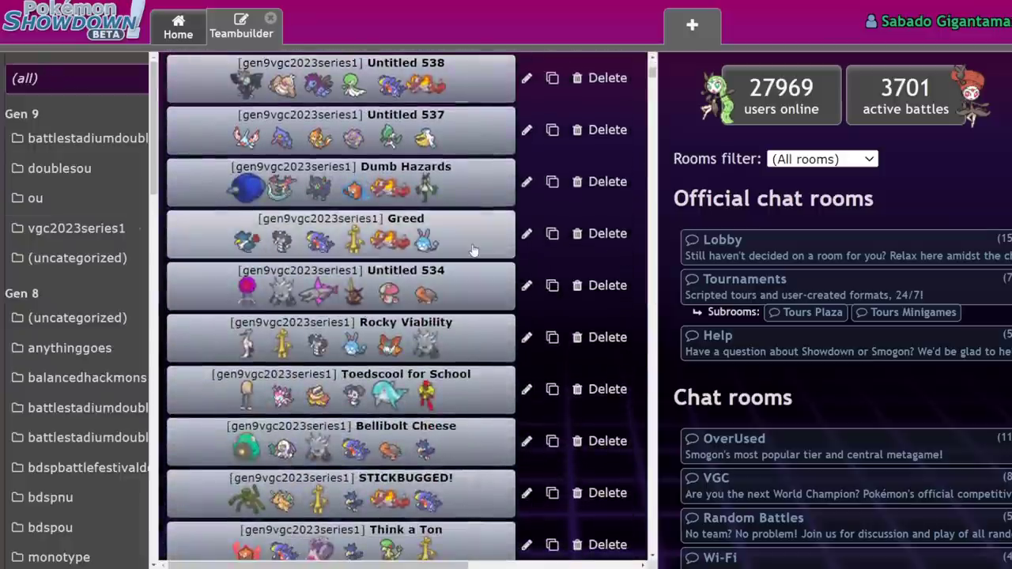
{"action": "scroll", "coordinate": [472, 251], "scroll_direction": "down", "scroll_amount": 4}
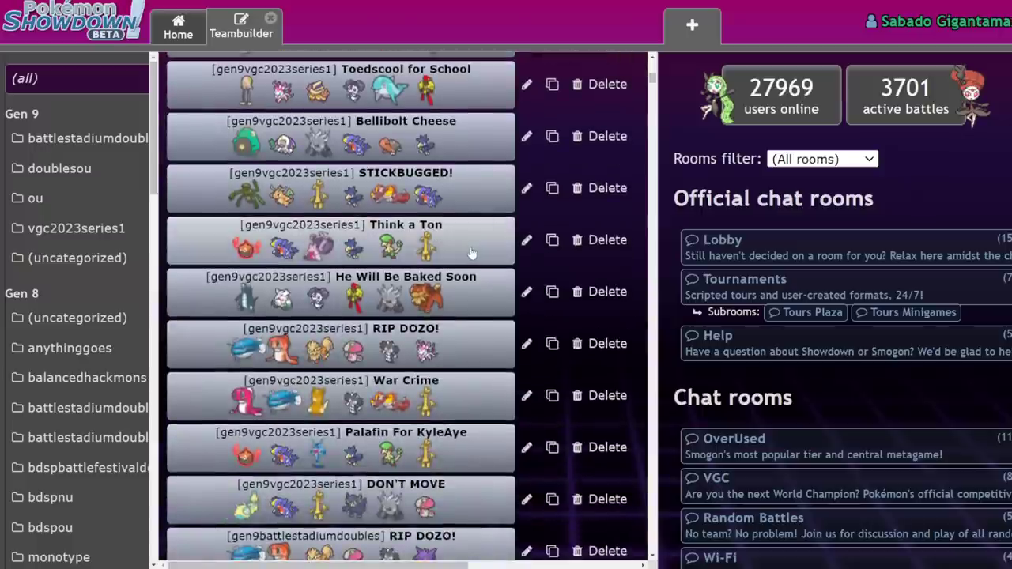
{"action": "scroll", "coordinate": [459, 261], "scroll_direction": "up", "scroll_amount": 6}
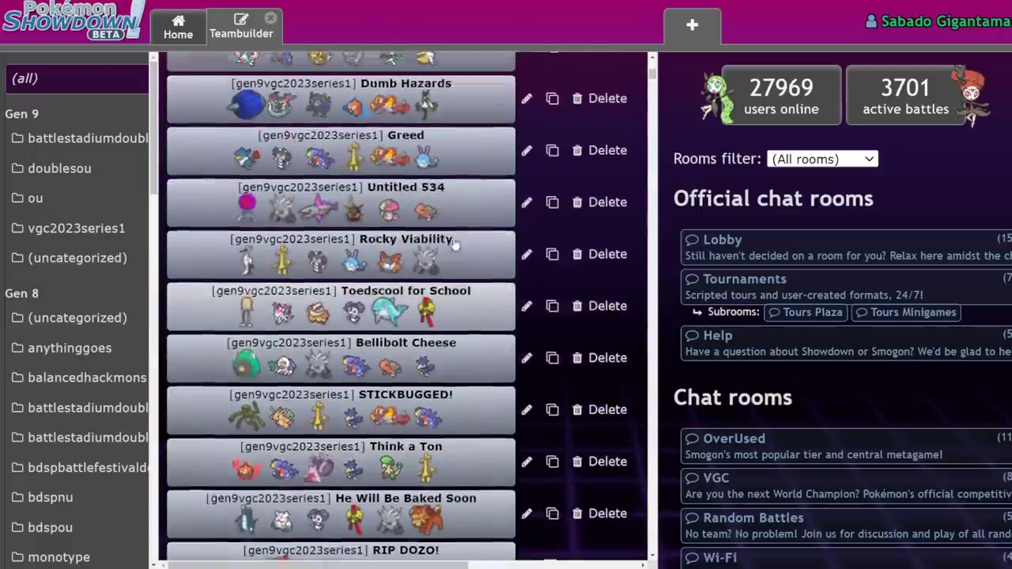
{"action": "scroll", "coordinate": [455, 245], "scroll_direction": "up", "scroll_amount": 3}
{"action": "left_click", "coordinate": [459, 310]}
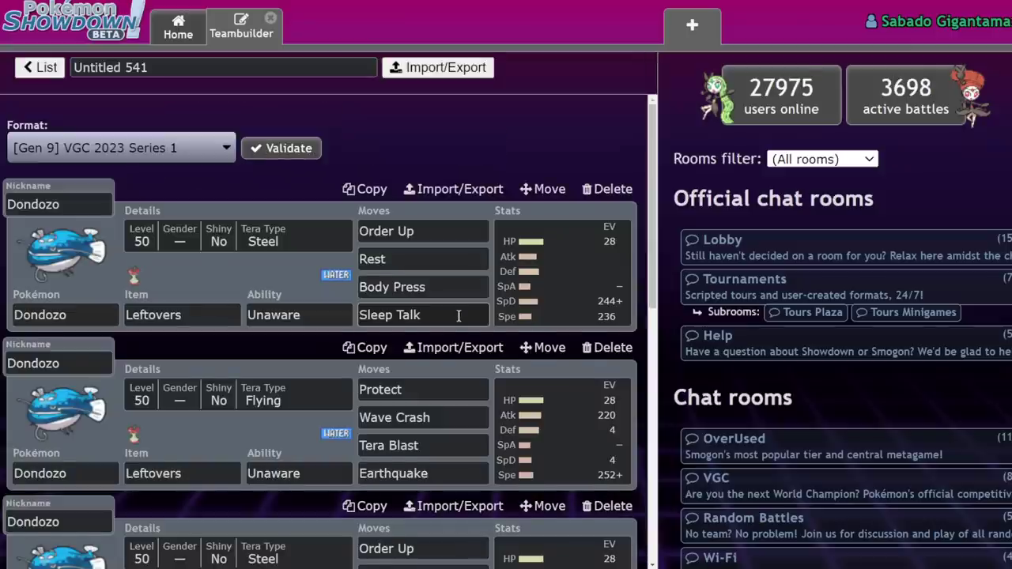
- Review every set down to Tatsugiri, then edit the Tera Steel Dondozo's Fissure move
{"action": "scroll", "coordinate": [458, 316], "scroll_direction": "down", "scroll_amount": 2}
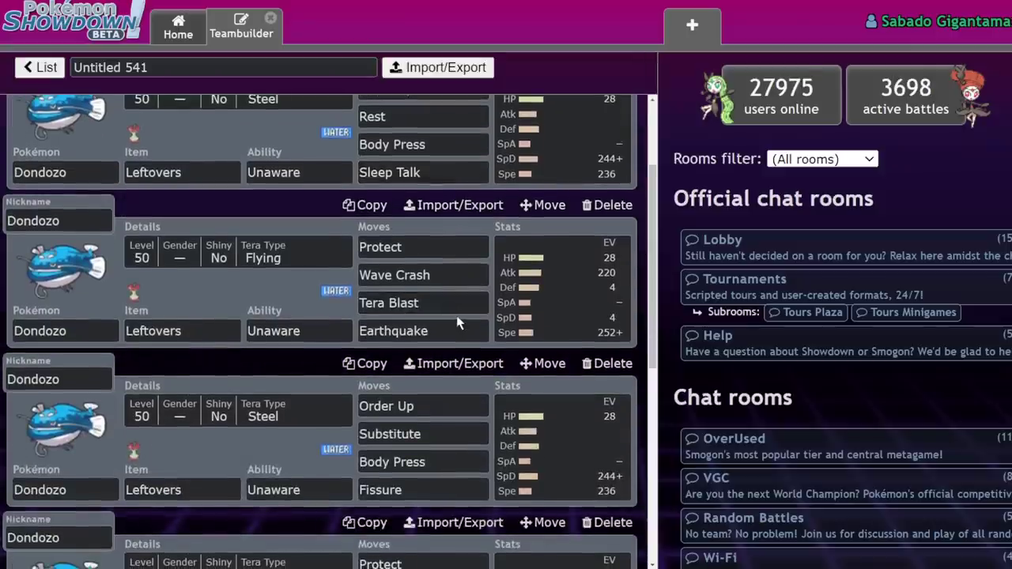
{"action": "scroll", "coordinate": [451, 321], "scroll_direction": "down", "scroll_amount": 10}
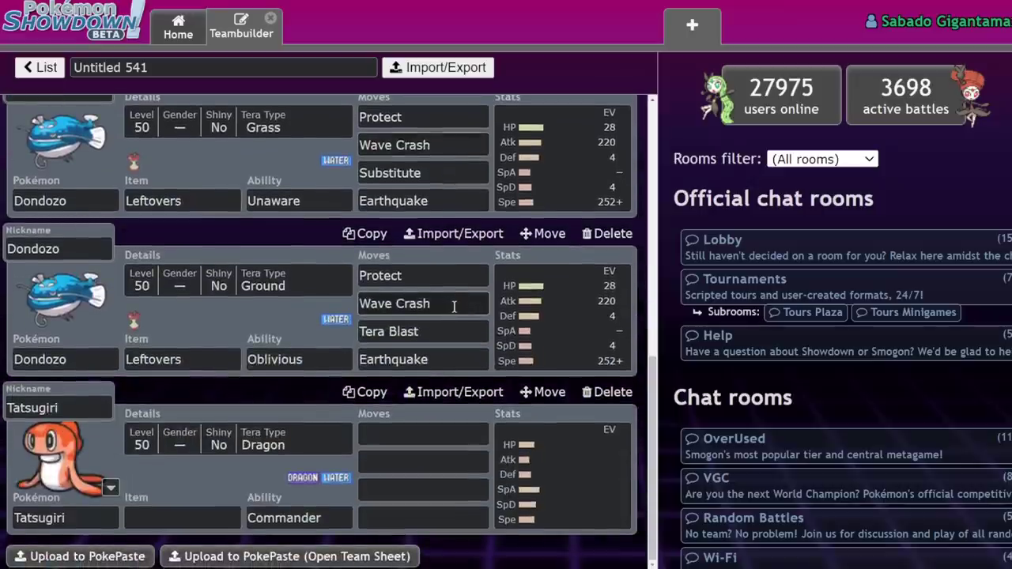
{"action": "scroll", "coordinate": [450, 304], "scroll_direction": "up", "scroll_amount": 4}
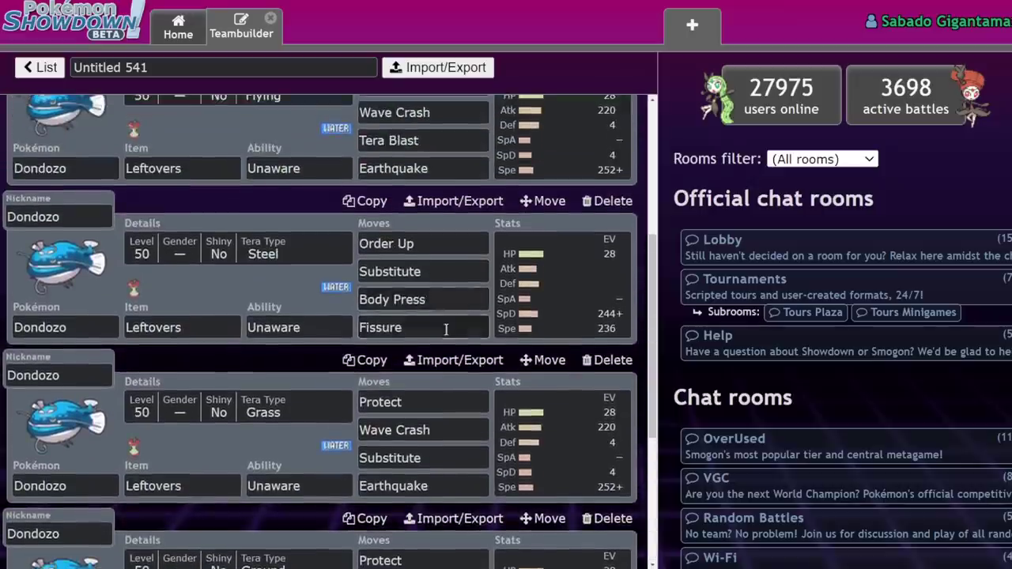
{"action": "left_click", "coordinate": [446, 327]}
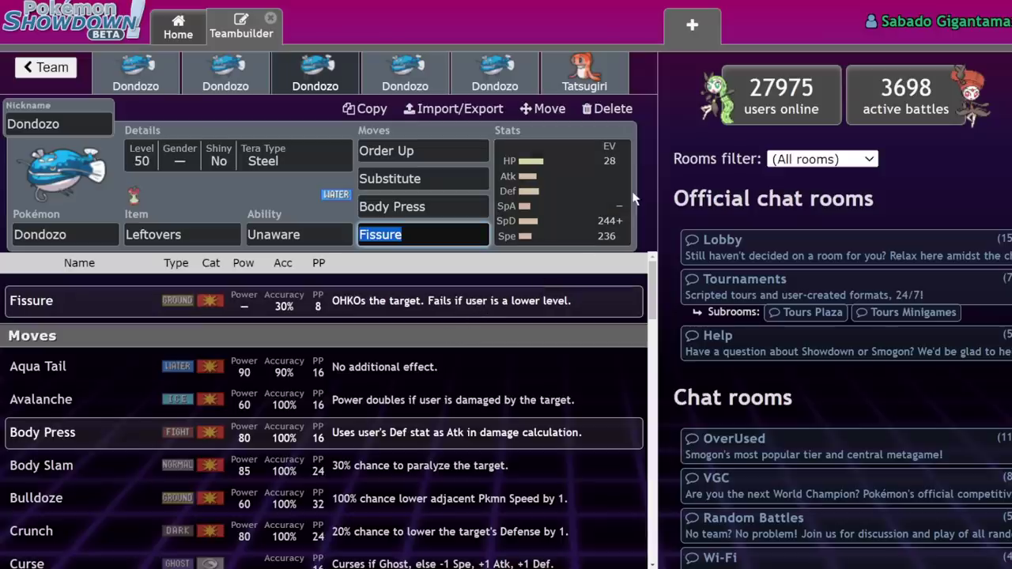